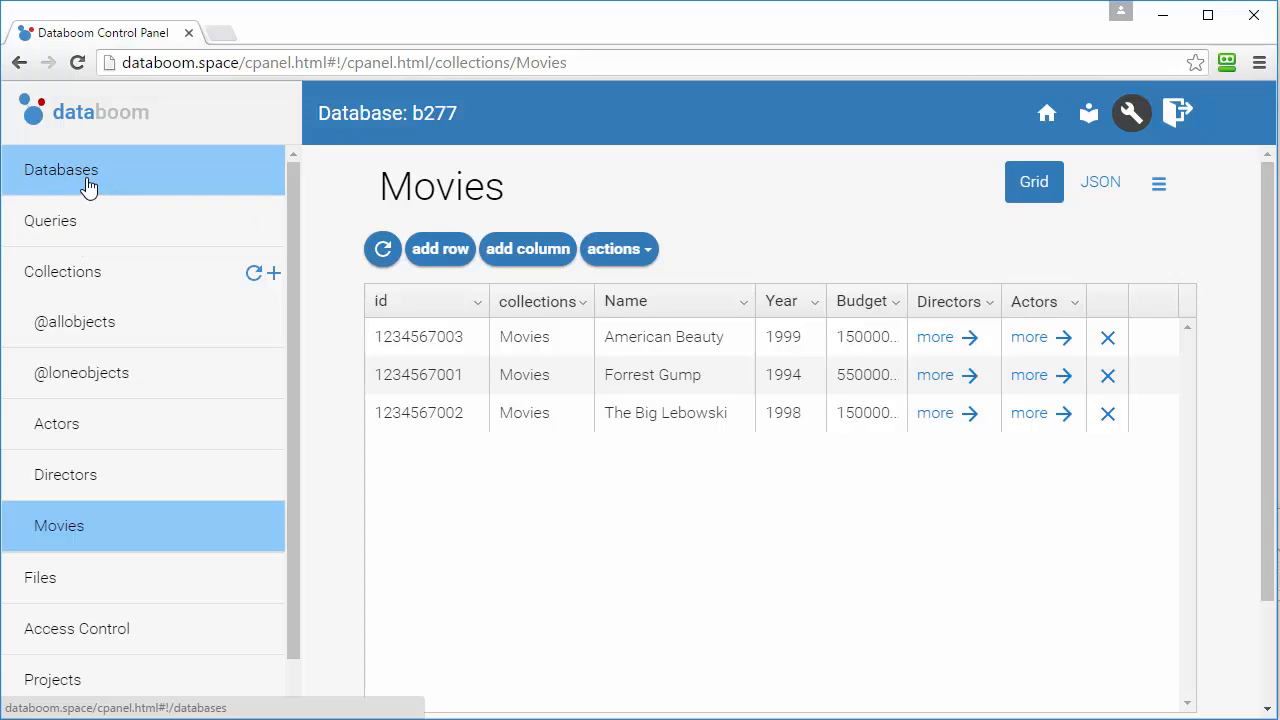
# Upload the file Movies02_V05.json into the b277 database.
pyautogui.click(88, 187)
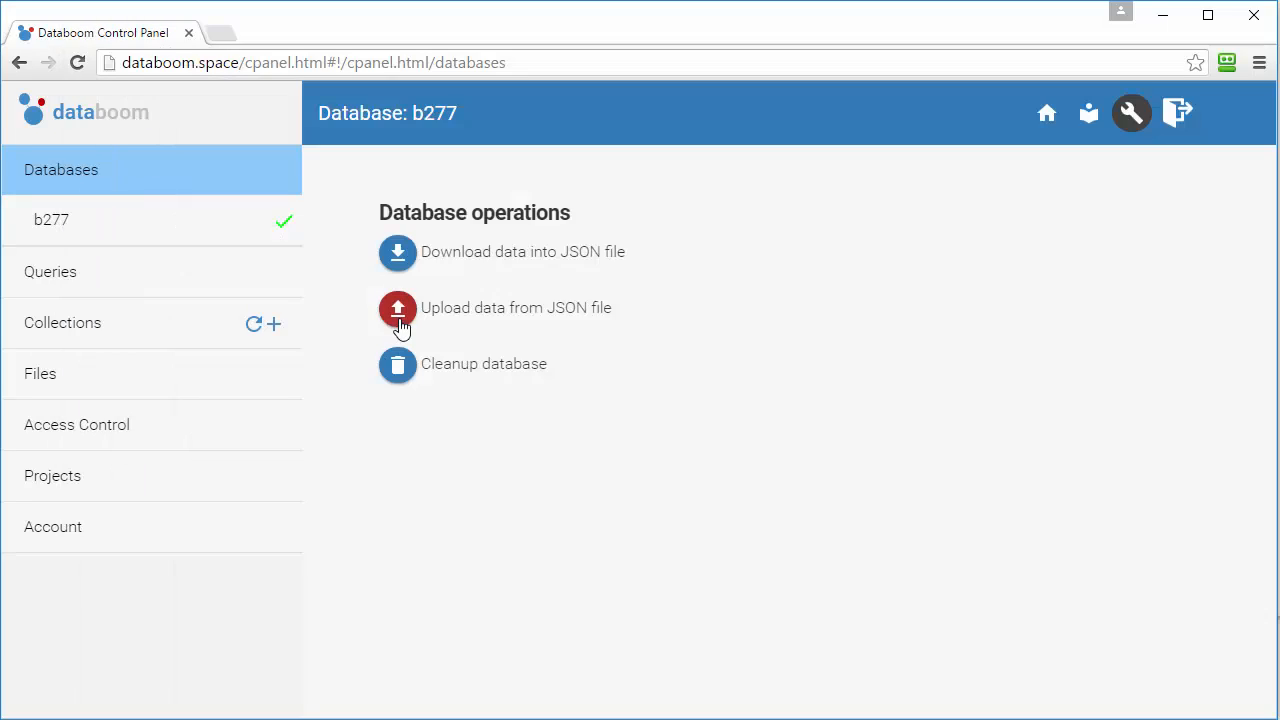
pyautogui.click(400, 316)
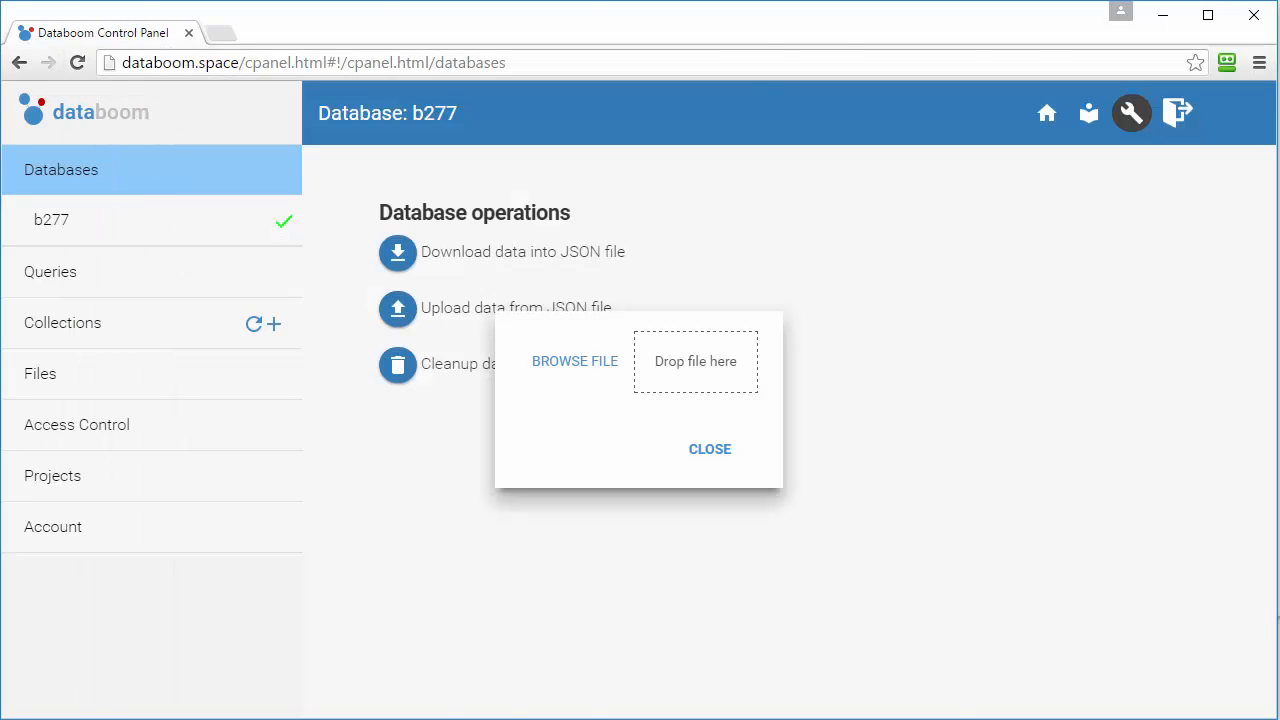
pyautogui.moveTo(871, 43); pyautogui.dragTo(700, 365)
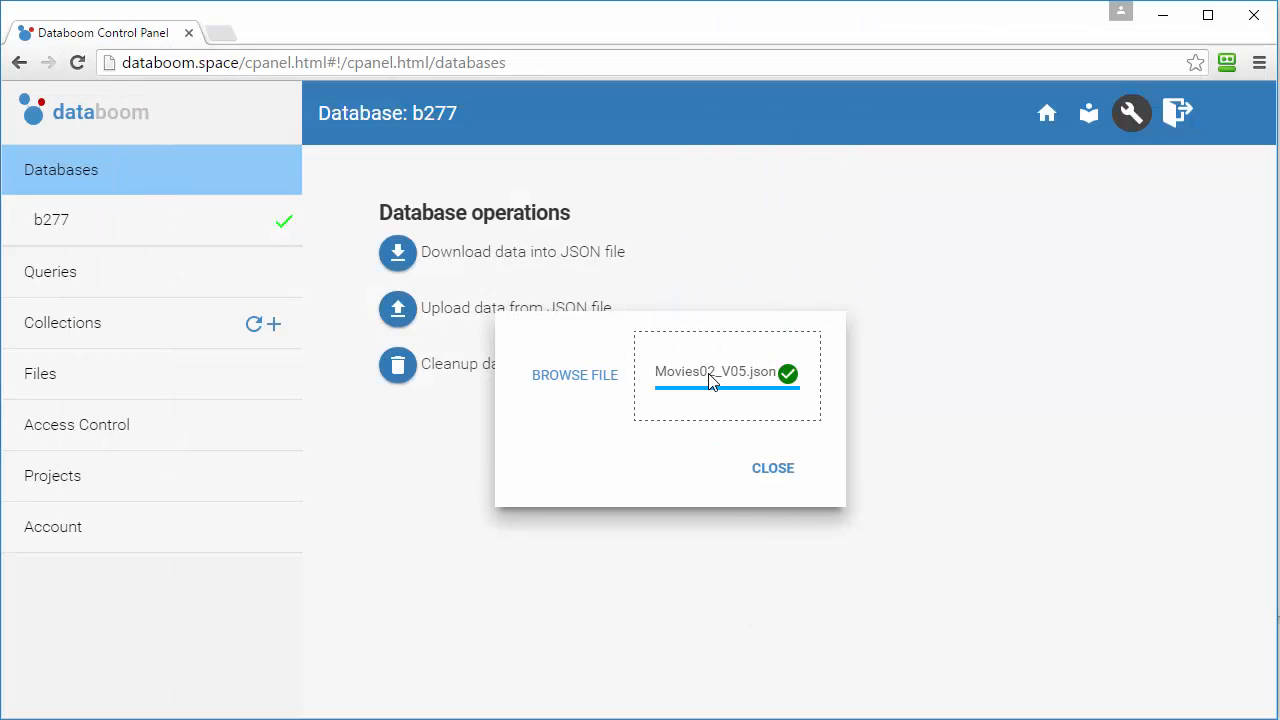
pyautogui.click(770, 468)
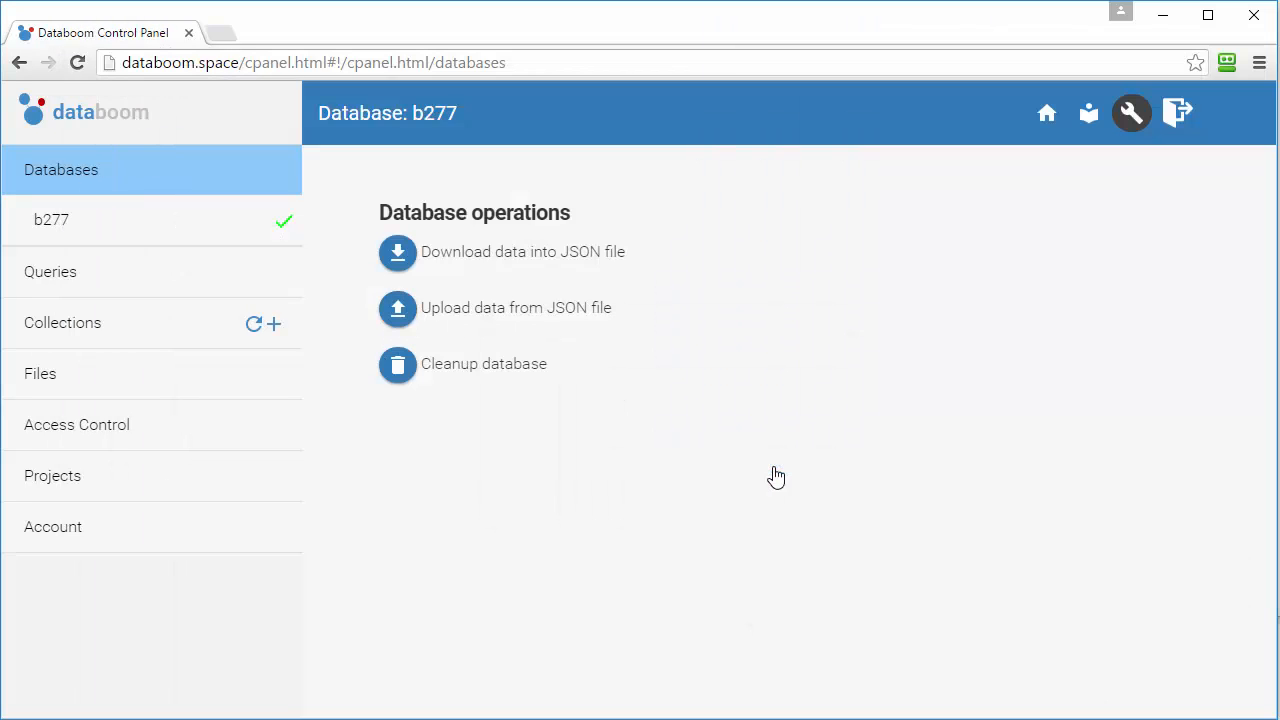
pyautogui.click(62, 330)
pyautogui.click(63, 331)
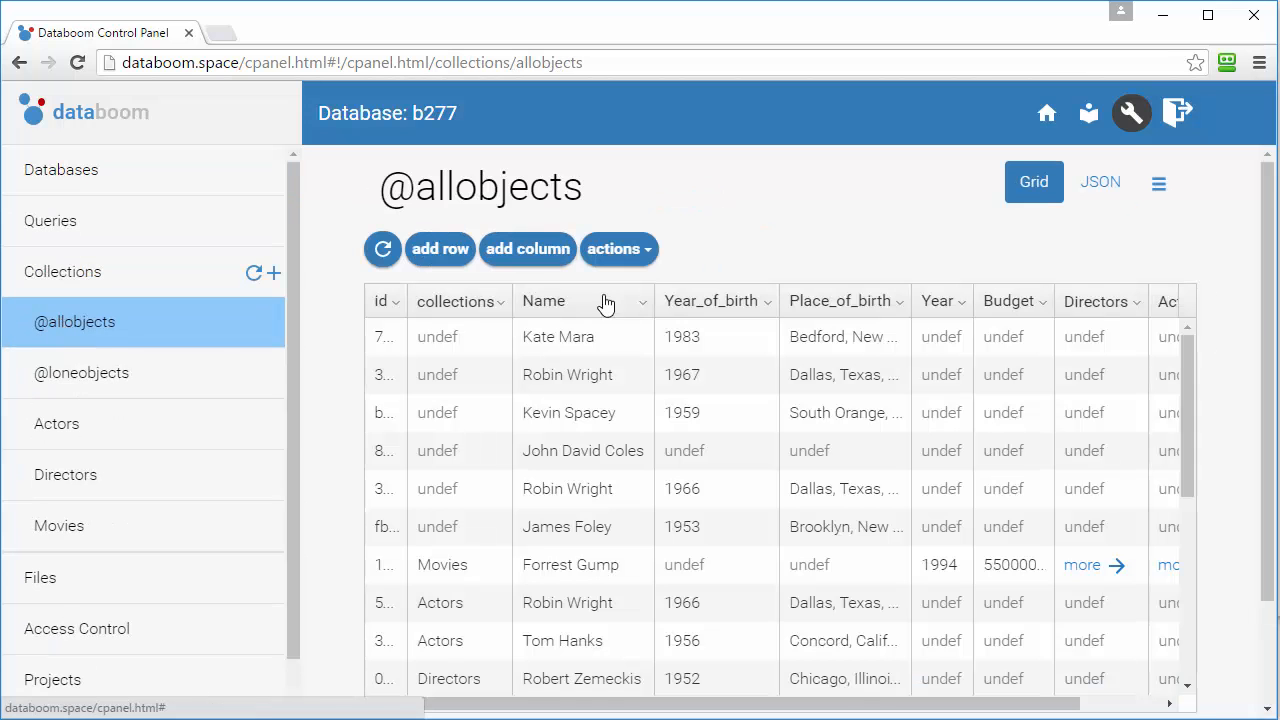
pyautogui.click(95, 375)
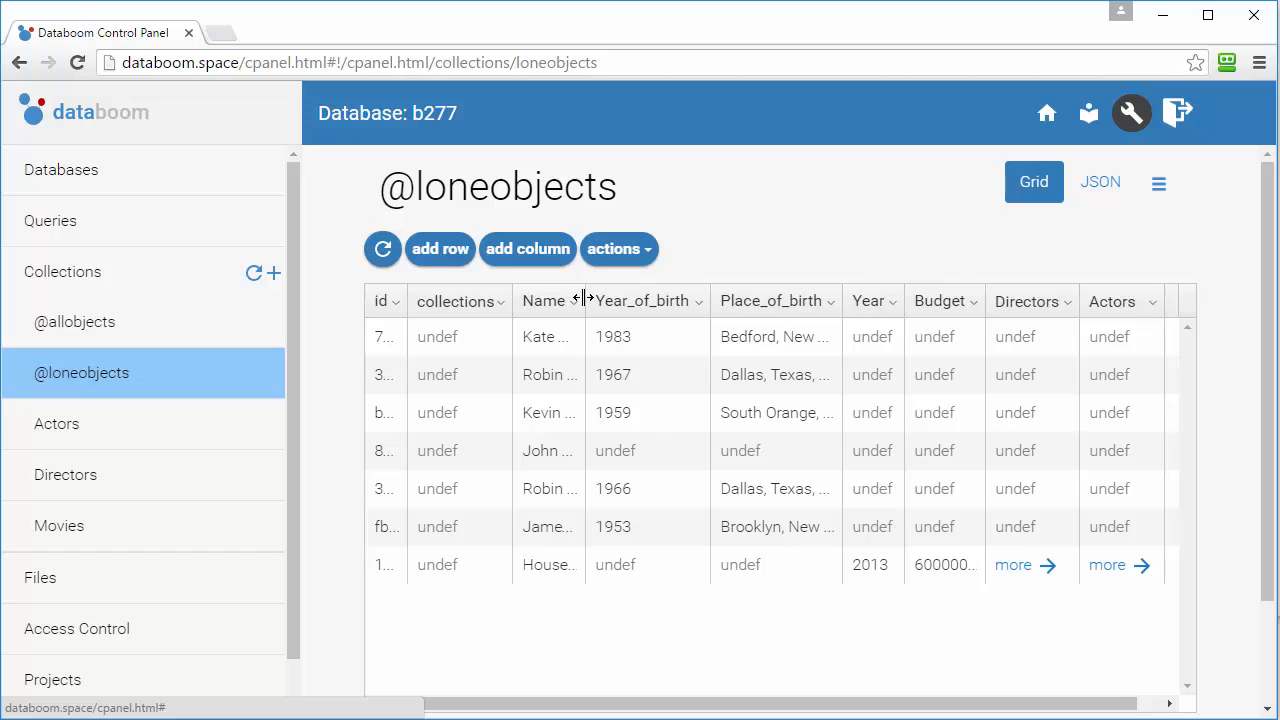
pyautogui.moveTo(585, 298); pyautogui.dragTo(672, 306)
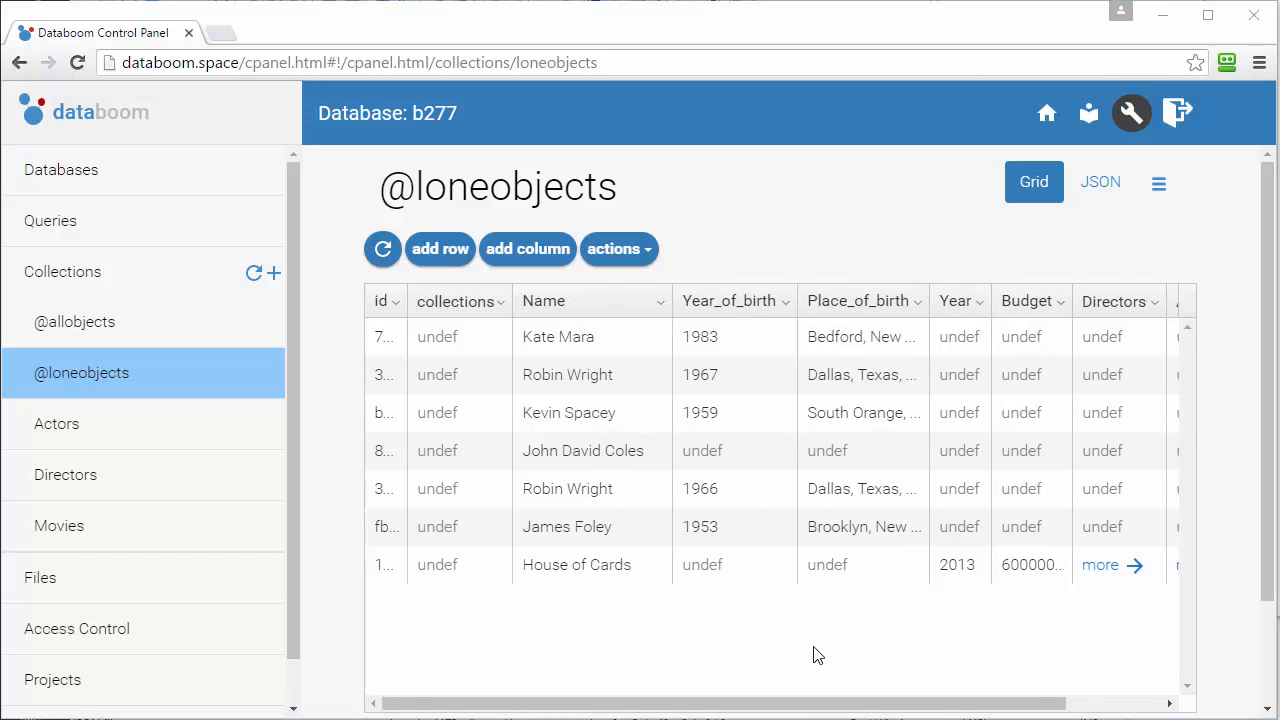
# Assign all three linked directors of House of Cards to the Directors collection.
pyautogui.moveTo(886, 707); pyautogui.dragTo(986, 705)
pyautogui.click(985, 568)
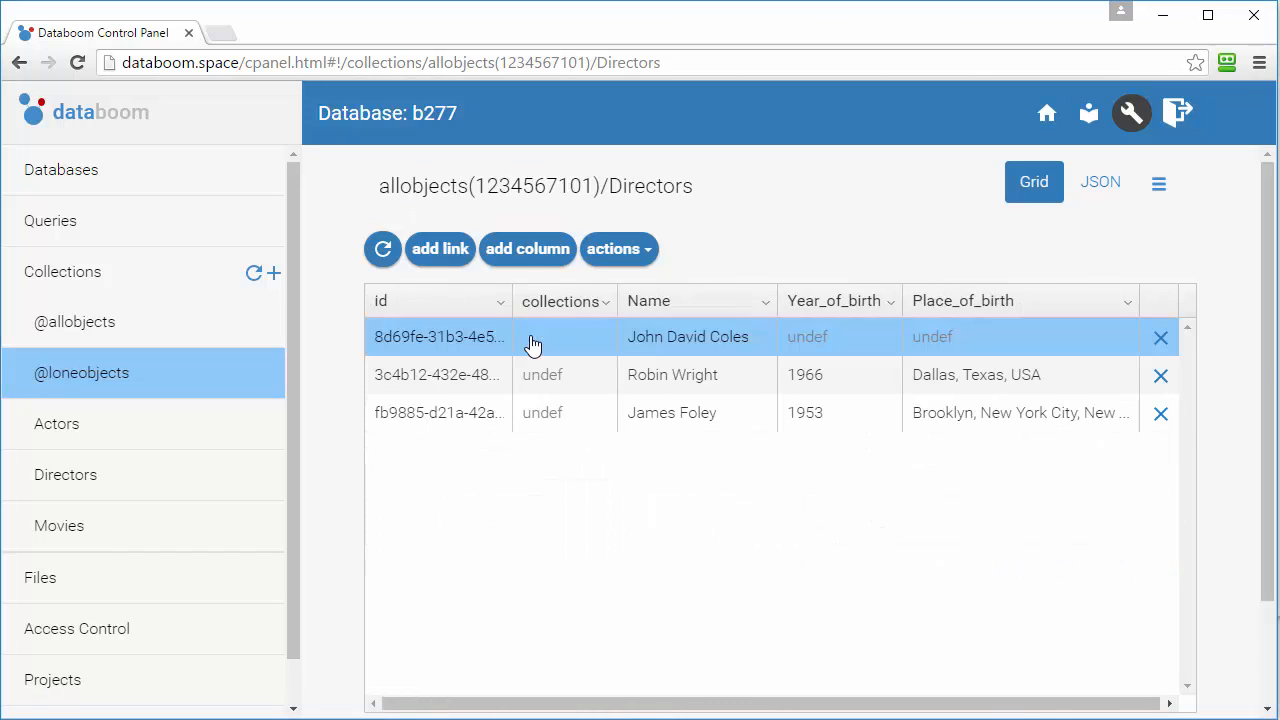
pyautogui.click(533, 340)
pyautogui.click(578, 429)
pyautogui.click(680, 477)
pyautogui.click(565, 384)
pyautogui.click(576, 361)
pyautogui.click(686, 477)
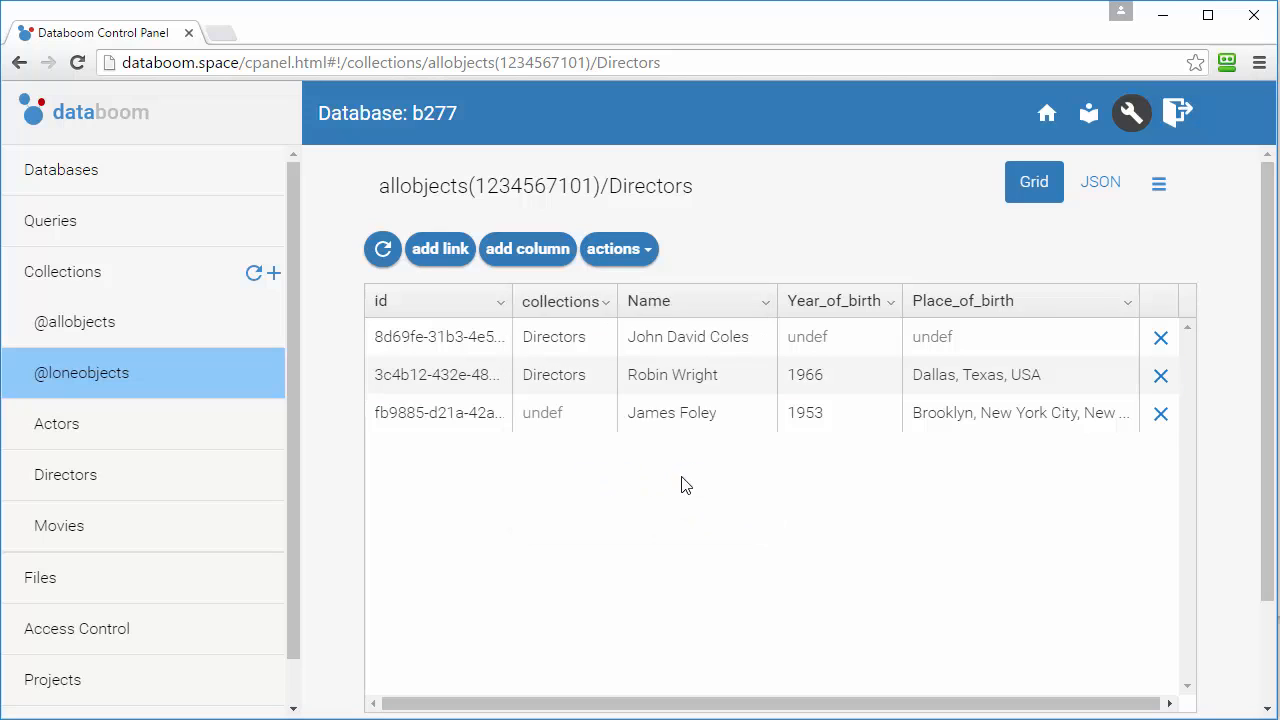
pyautogui.click(548, 425)
pyautogui.click(576, 361)
pyautogui.click(690, 477)
# Assign all three linked actors of House of Cards to the Actors collection.
pyautogui.click(108, 384)
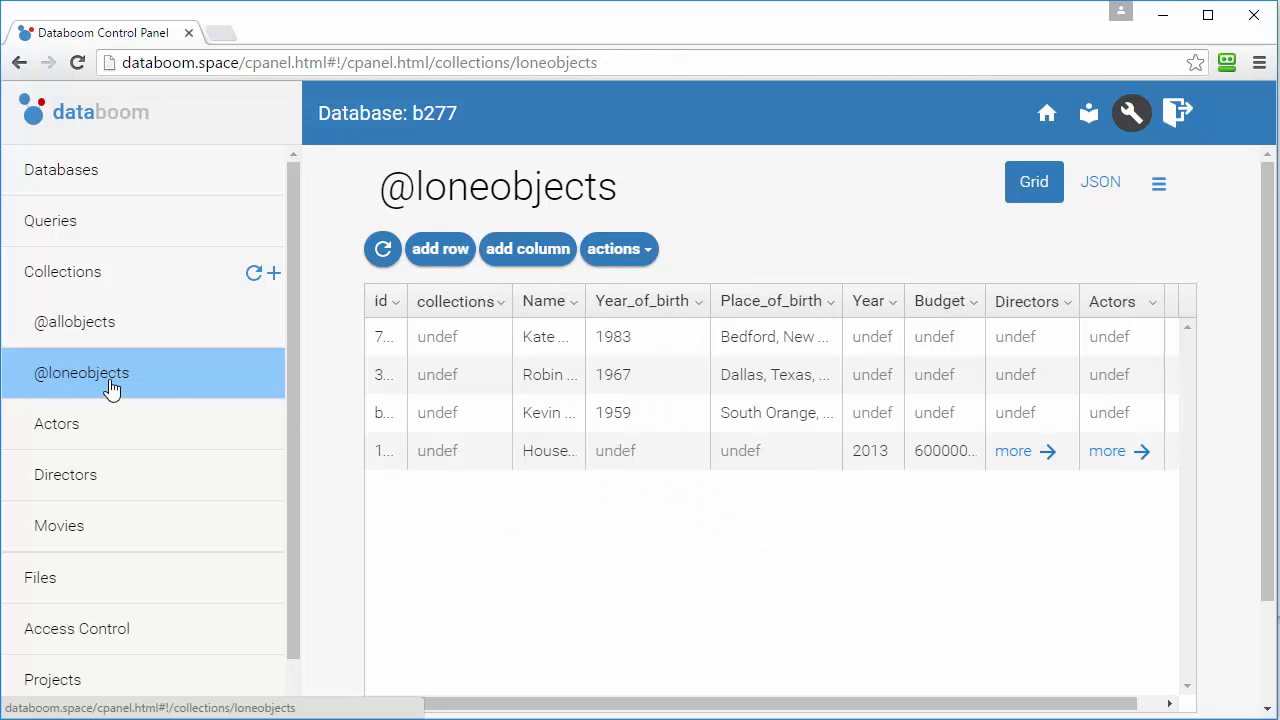
pyautogui.click(1122, 453)
pyautogui.click(560, 348)
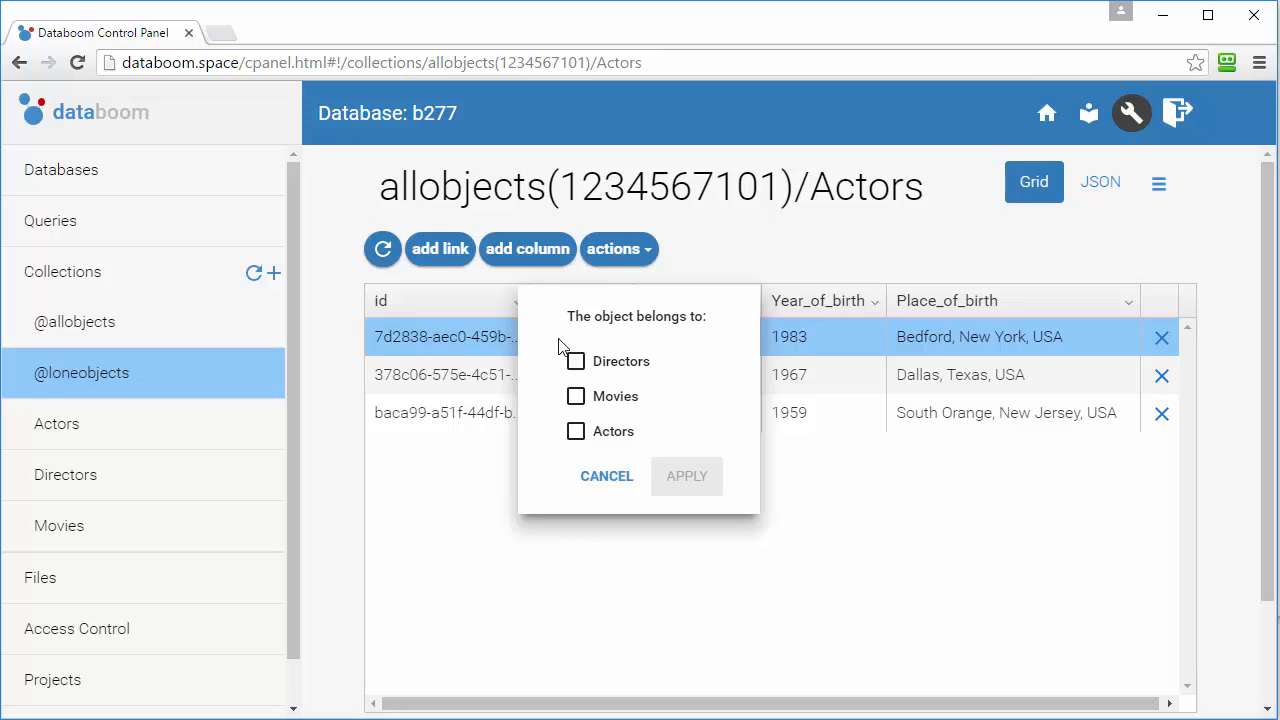
pyautogui.click(577, 431)
pyautogui.click(686, 477)
pyautogui.click(660, 479)
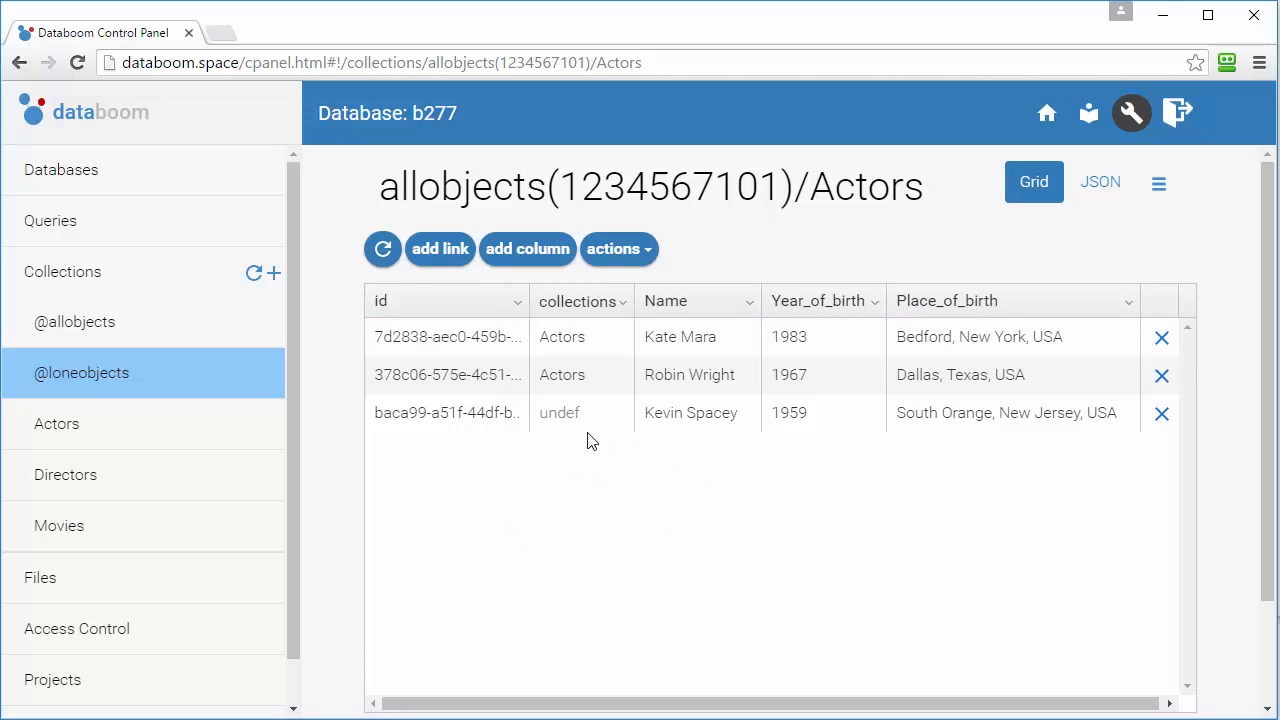
pyautogui.click(570, 413)
pyautogui.click(576, 361)
pyautogui.click(688, 477)
# Assign the remaining lone object, House of Cards, to the Movies collection.
pyautogui.click(118, 386)
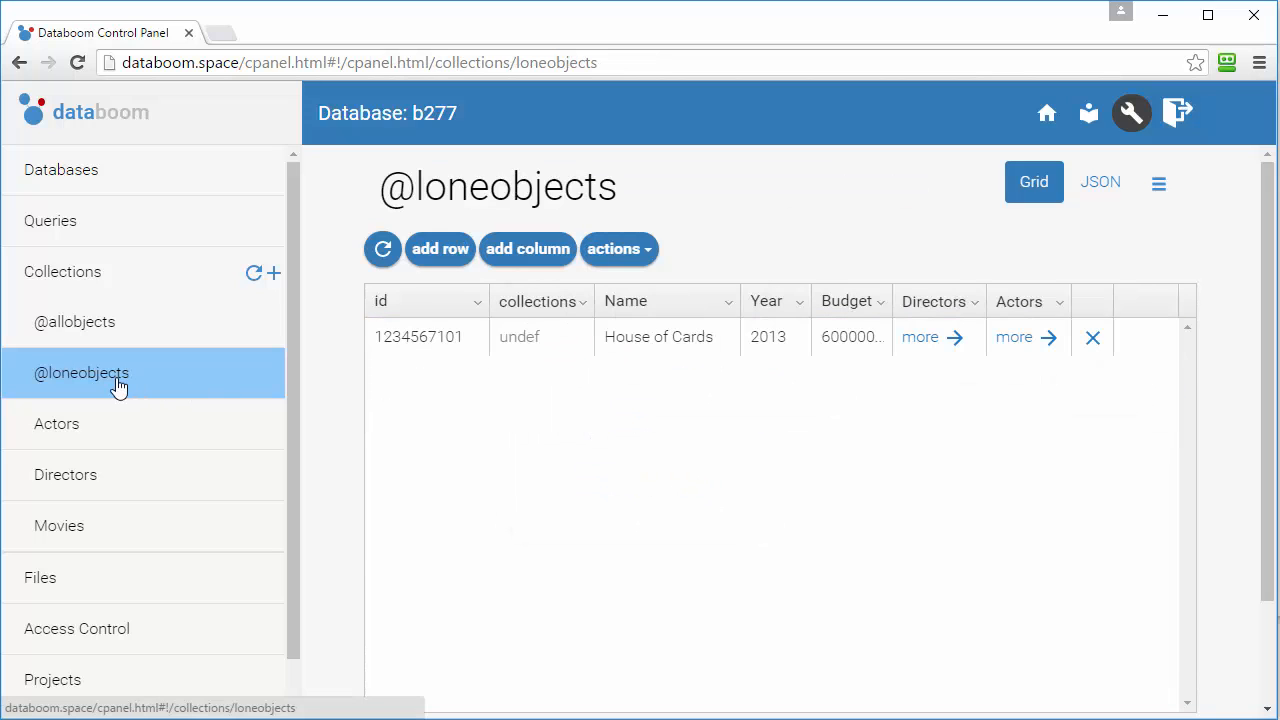
pyautogui.click(520, 347)
pyautogui.click(576, 432)
pyautogui.click(686, 477)
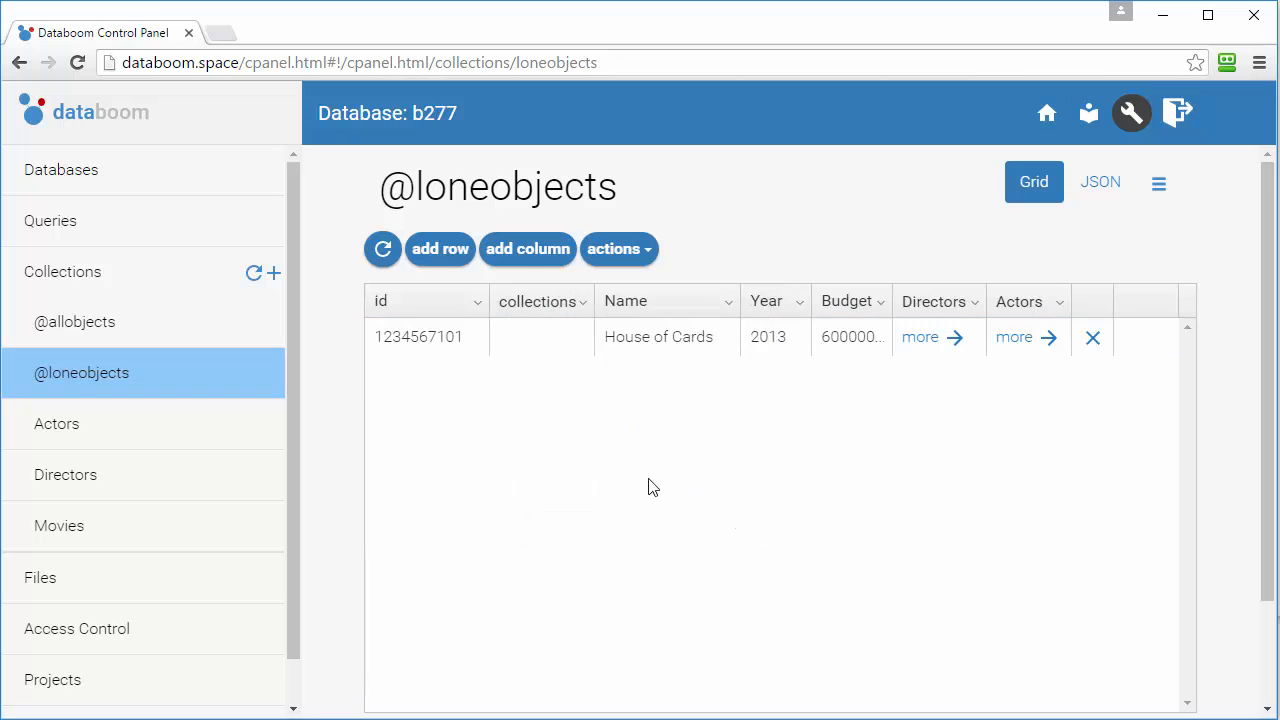
# Review the contents of the Actors, Directors and Movies collections.
pyautogui.click(50, 447)
pyautogui.click(60, 486)
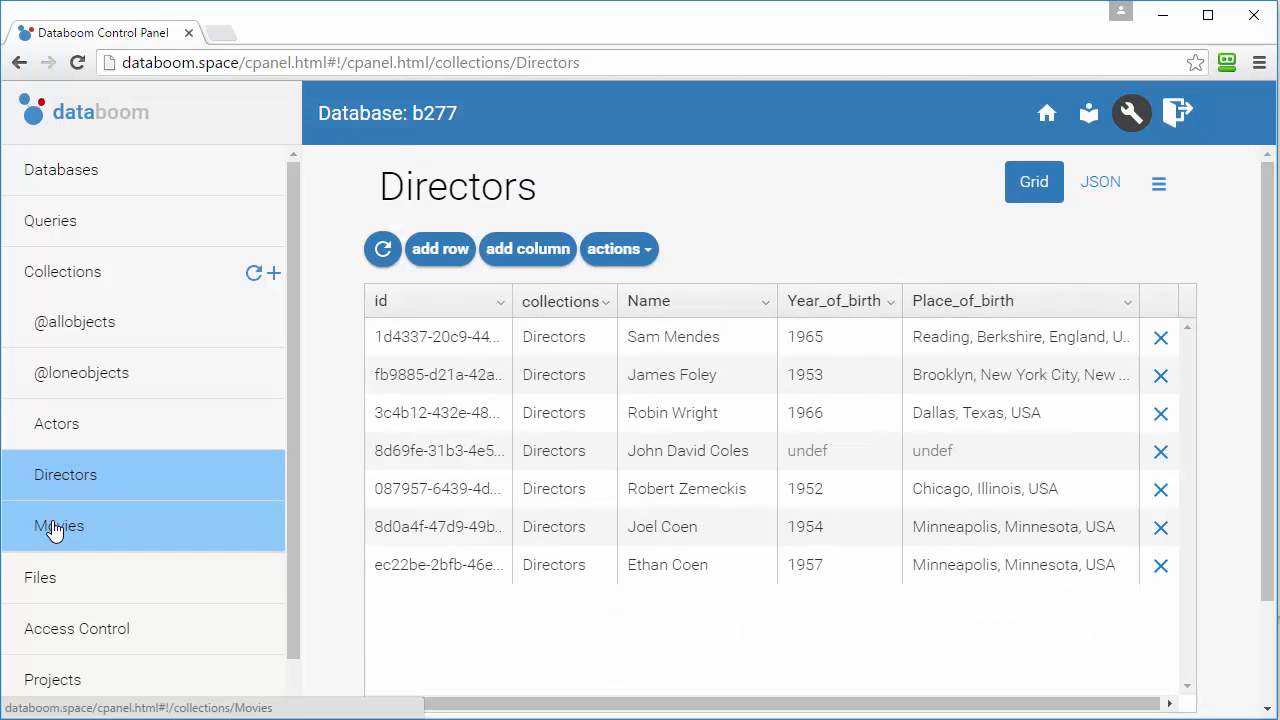
pyautogui.click(57, 523)
pyautogui.click(76, 327)
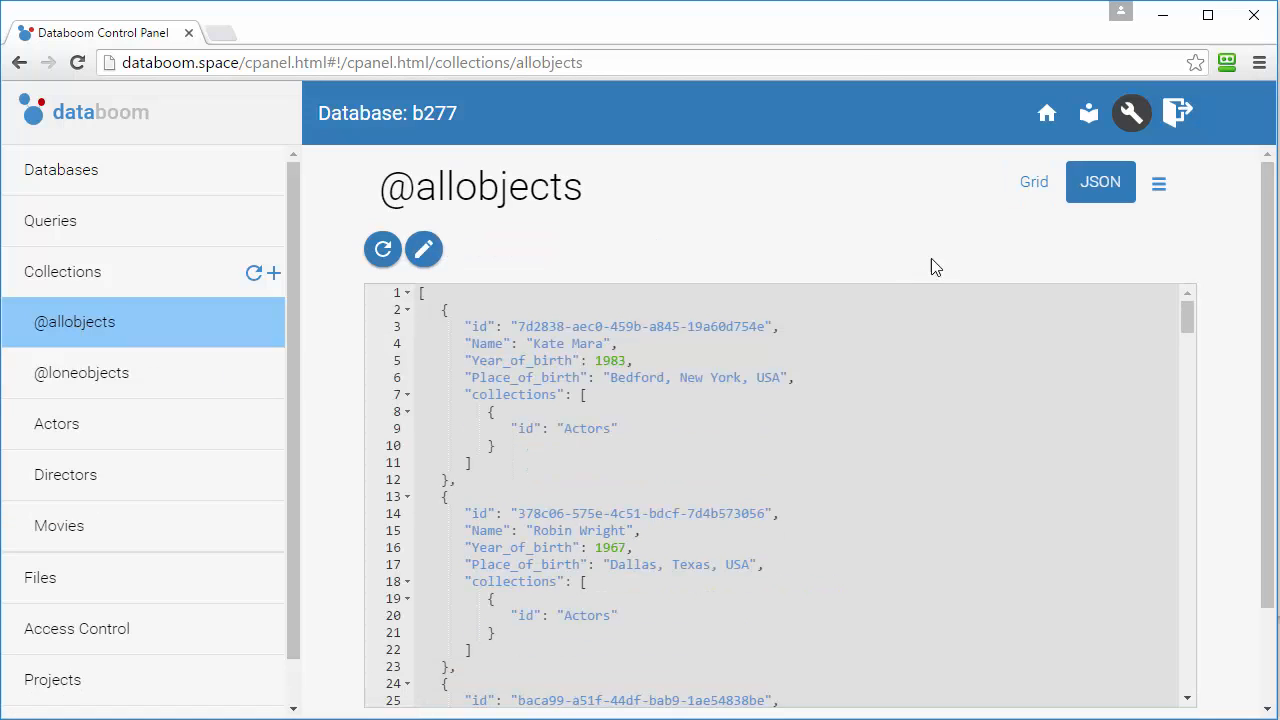
pyautogui.click(1034, 188)
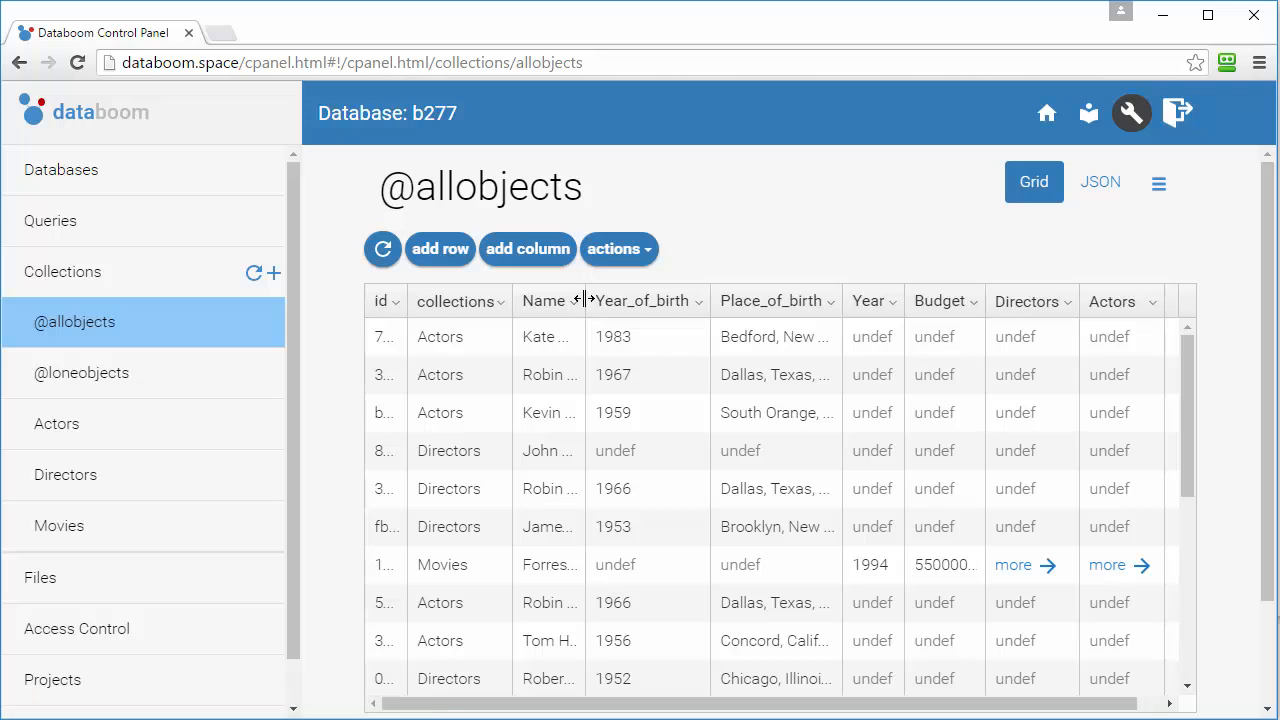
pyautogui.moveTo(585, 300); pyautogui.dragTo(687, 300)
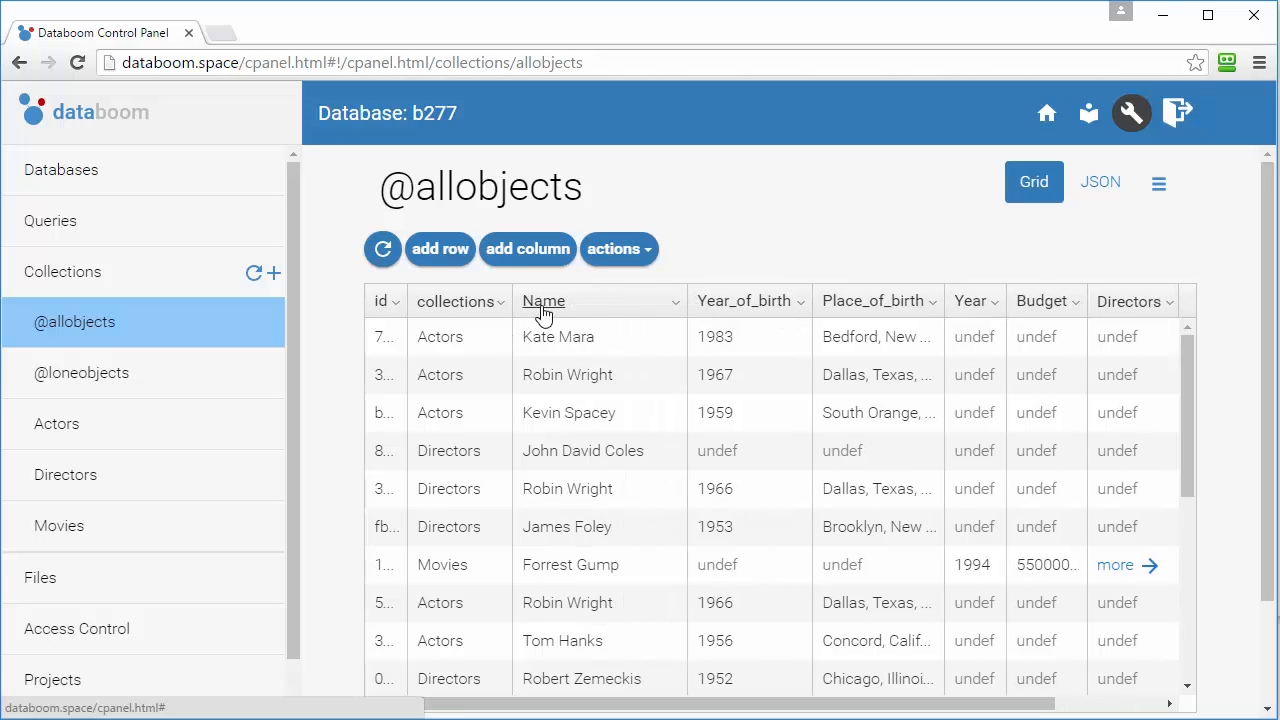
pyautogui.click(545, 305)
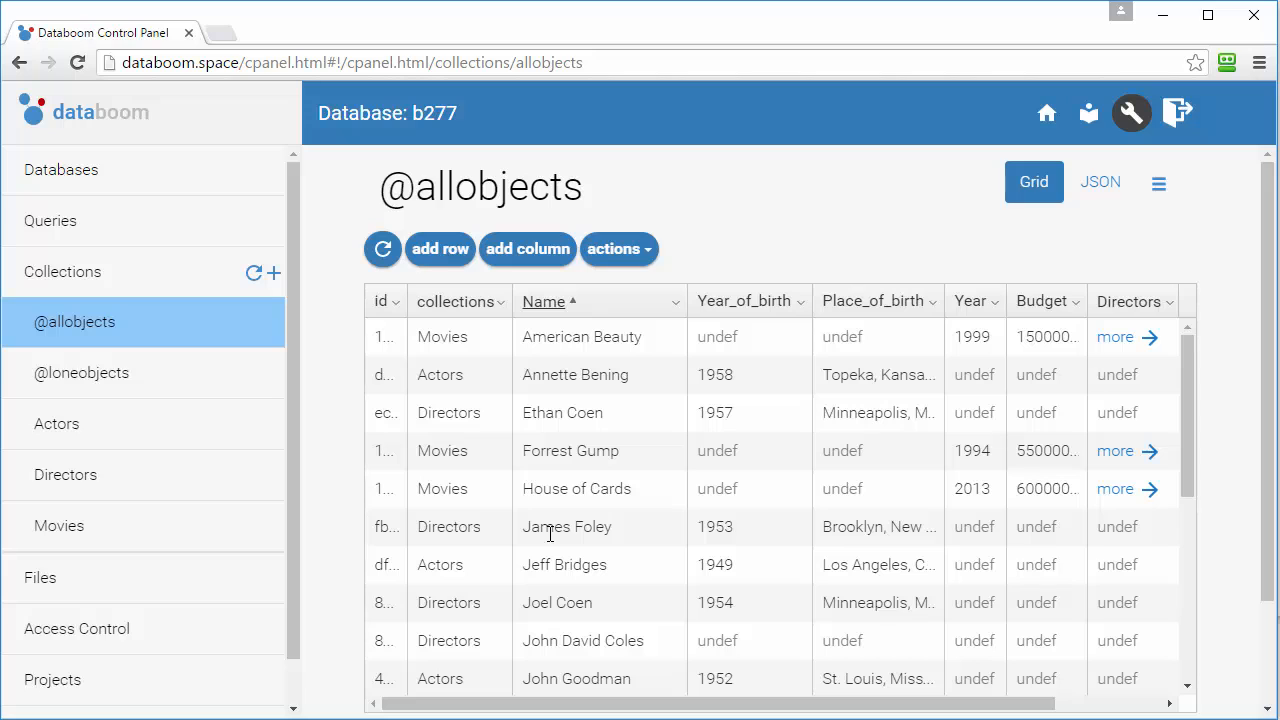
pyautogui.scroll(-5, 550, 533)
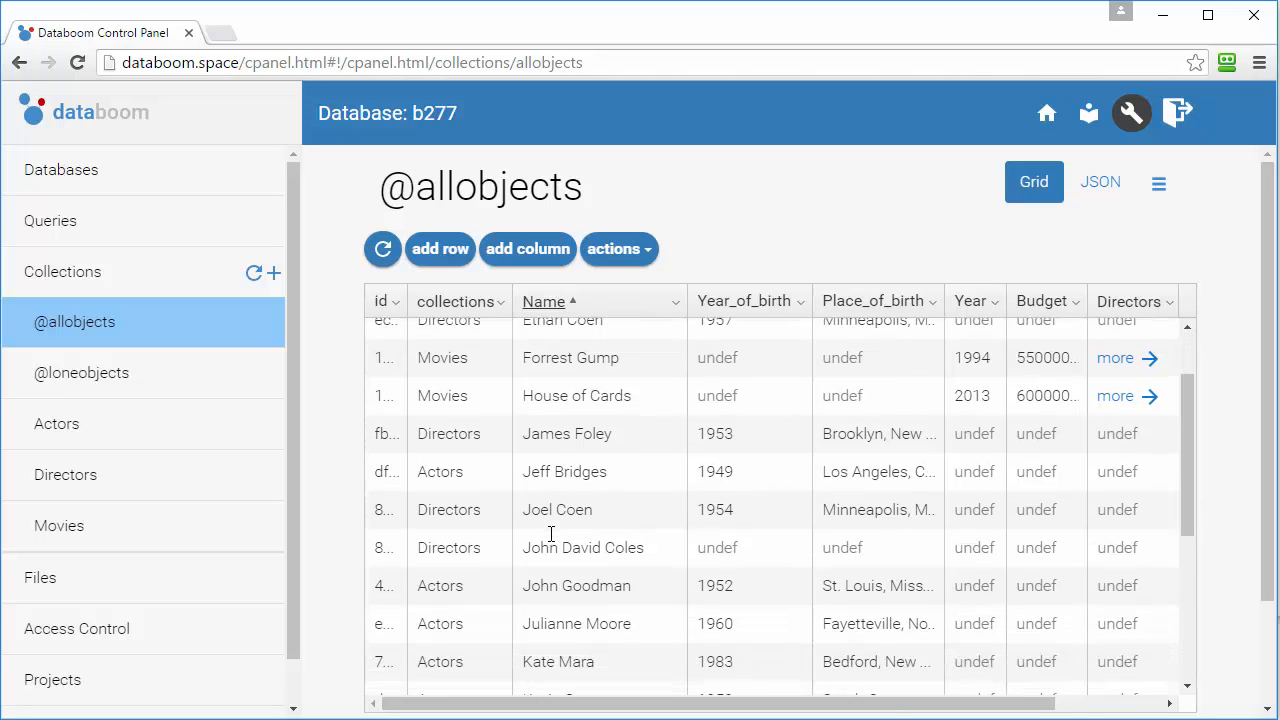
pyautogui.moveTo(790, 705)
pyautogui.mouseDown()
pyautogui.moveTo(905, 708)
pyautogui.moveTo(733, 708)
pyautogui.mouseUp()
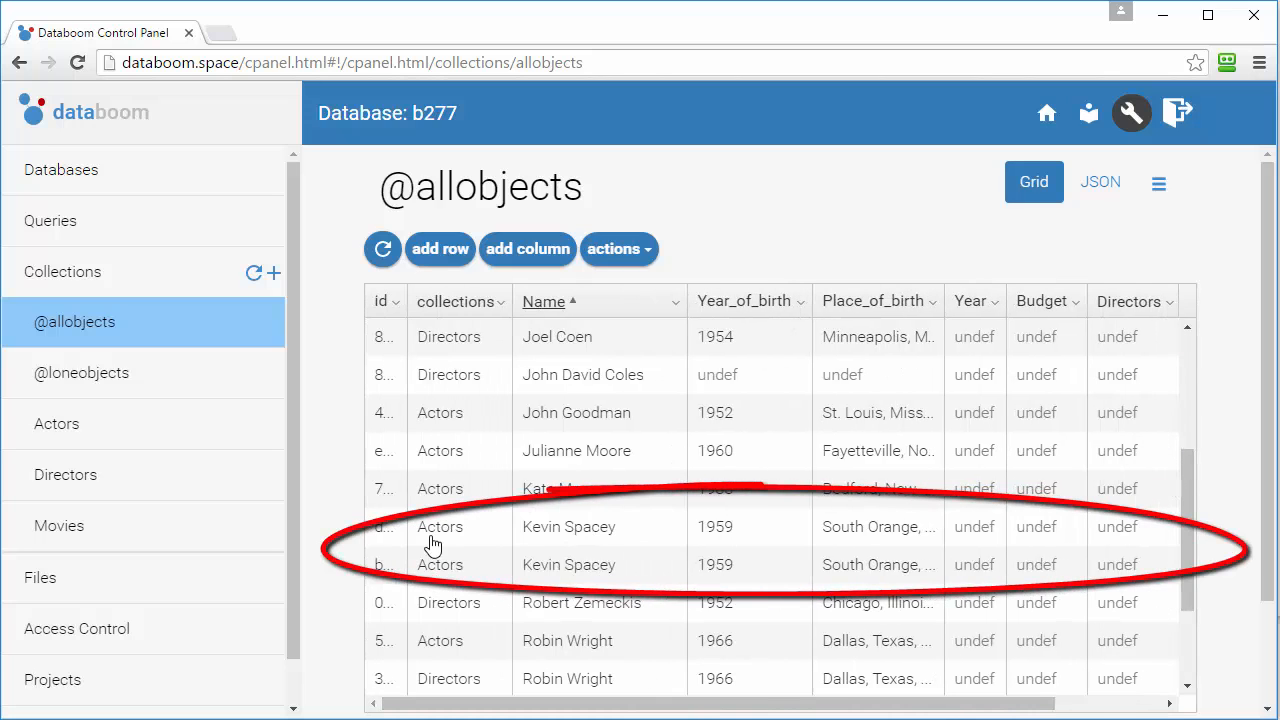
pyautogui.moveTo(407, 298); pyautogui.dragTo(684, 291)
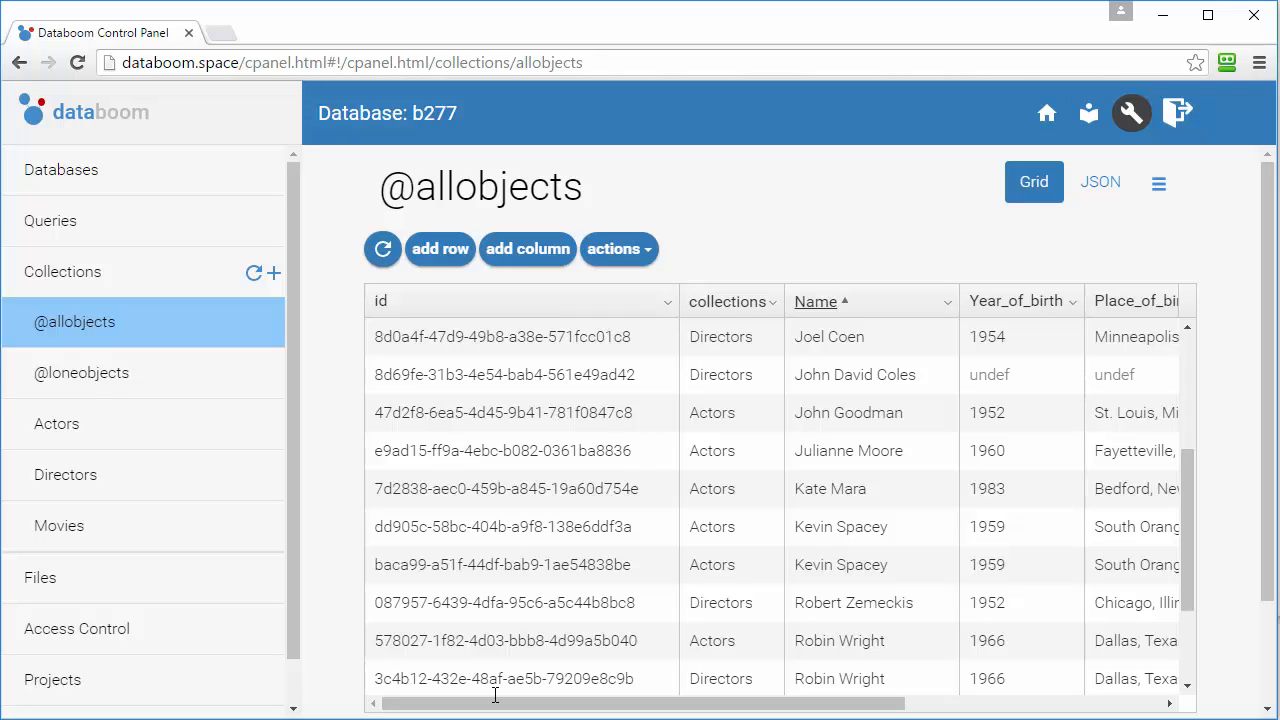
# Copy the first Kevin Spacey record's id, dd905c-58bc-404b-a9f8-138e6ddf3a, into the empty "new 2" document in the text editor.
pyautogui.doubleClick(493, 528)
pyautogui.hotkey('ctrl', 'c')
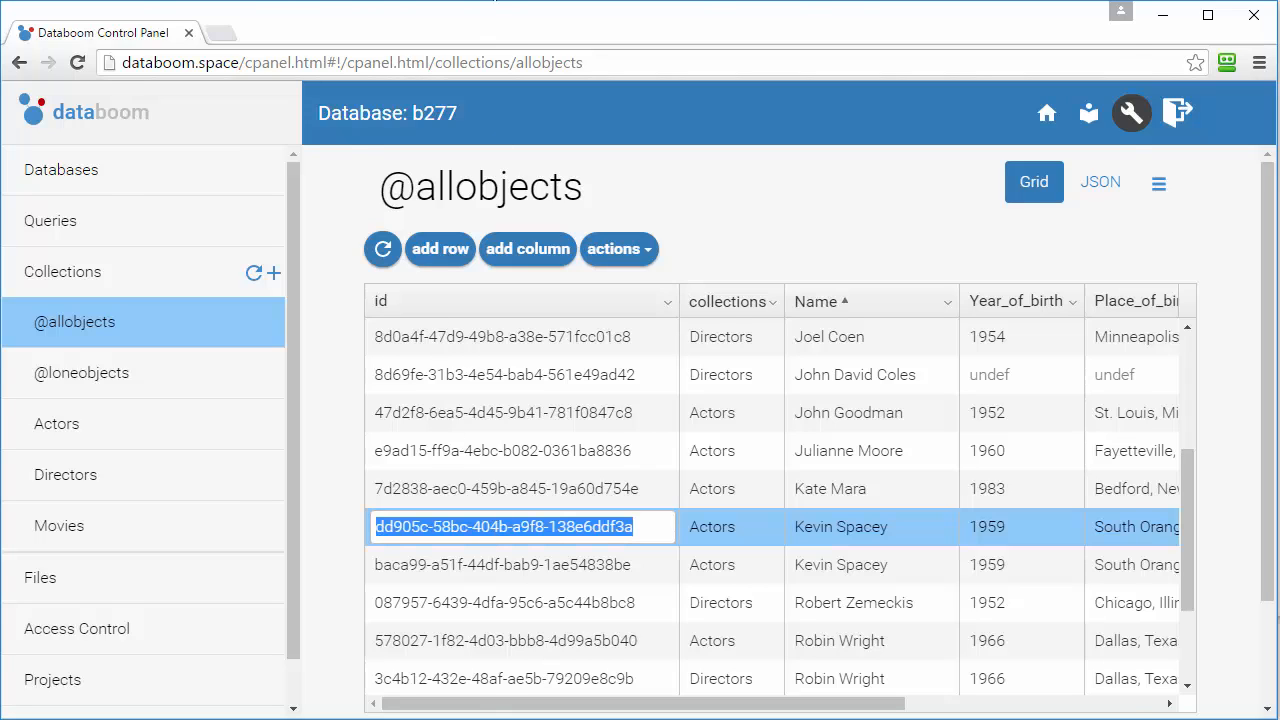
pyautogui.hotkey('alt', 'Tab')
pyautogui.click(362, 33)
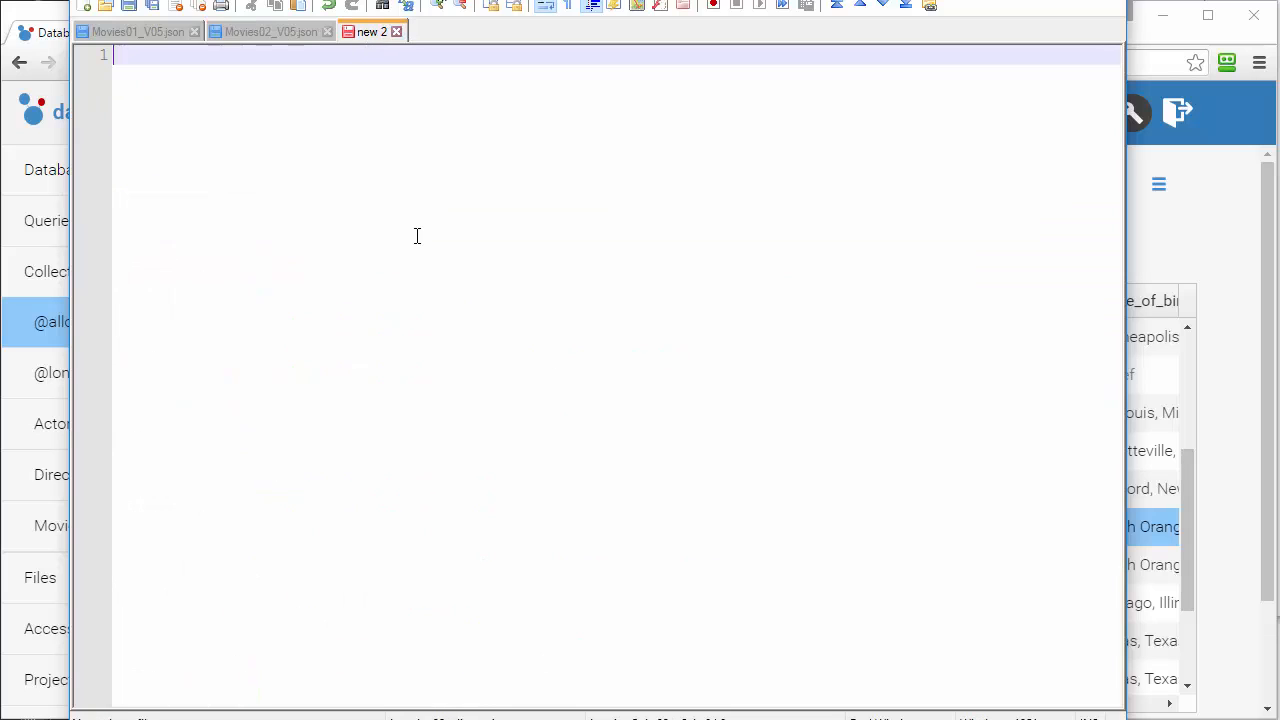
pyautogui.hotkey('ctrl', 'v')
pyautogui.press('Return')
pyautogui.hotkey('alt', 'Tab')
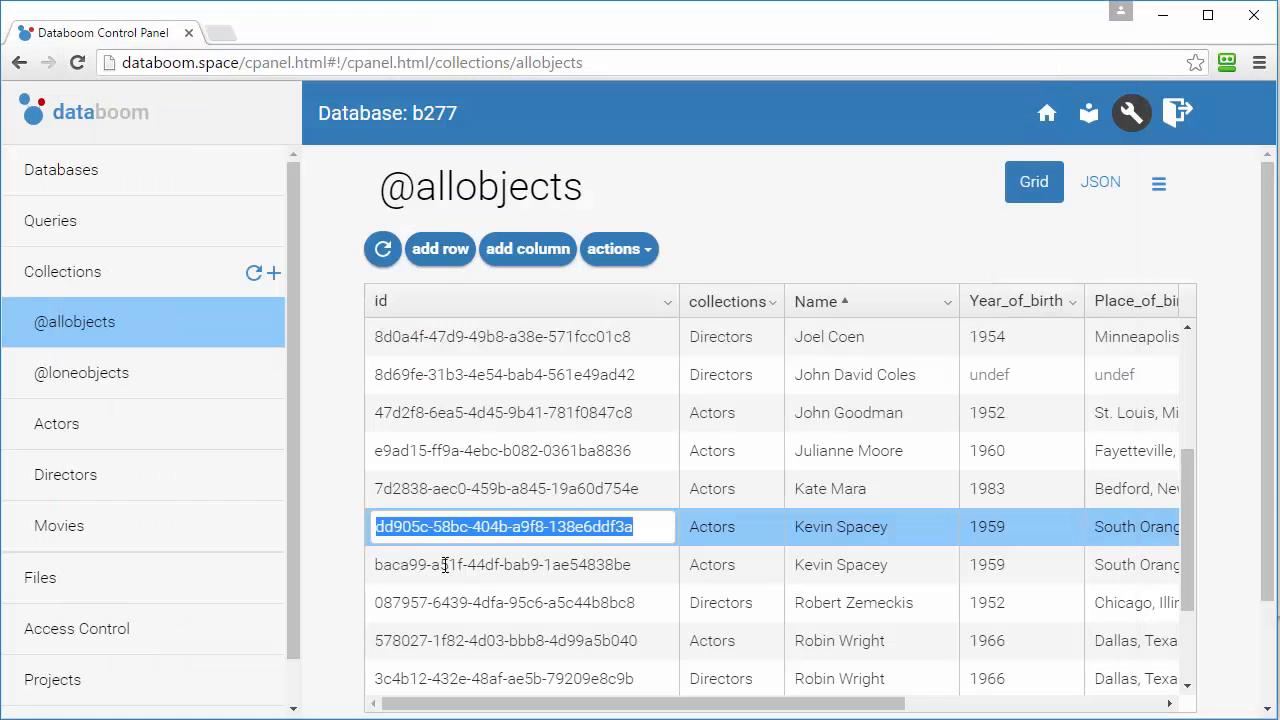
# Copy the second Kevin Spacey record's id, baca99-a51f-44df-bab9-1ae54838be, onto the second line of the text document.
pyautogui.doubleClick(445, 565)
pyautogui.hotkey('ctrl', 'c')
pyautogui.hotkey('alt', 'Tab')
pyautogui.hotkey('ctrl', 'v')
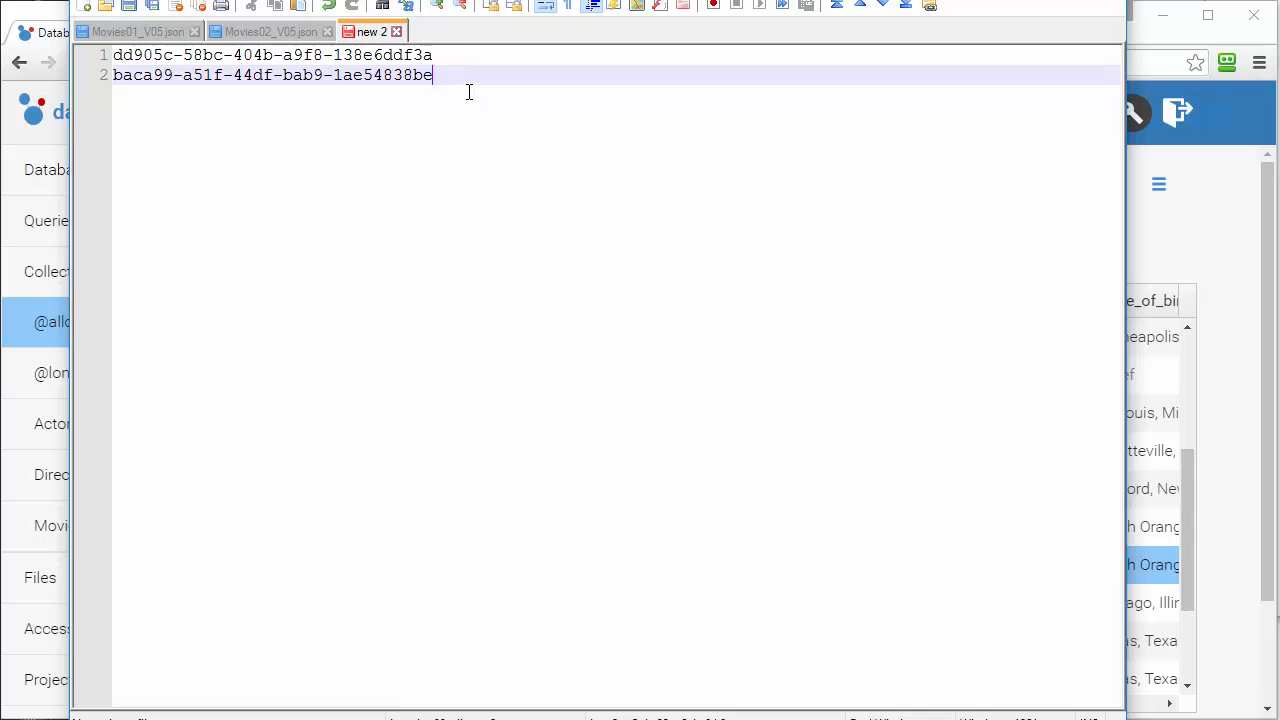
pyautogui.click(35, 20)
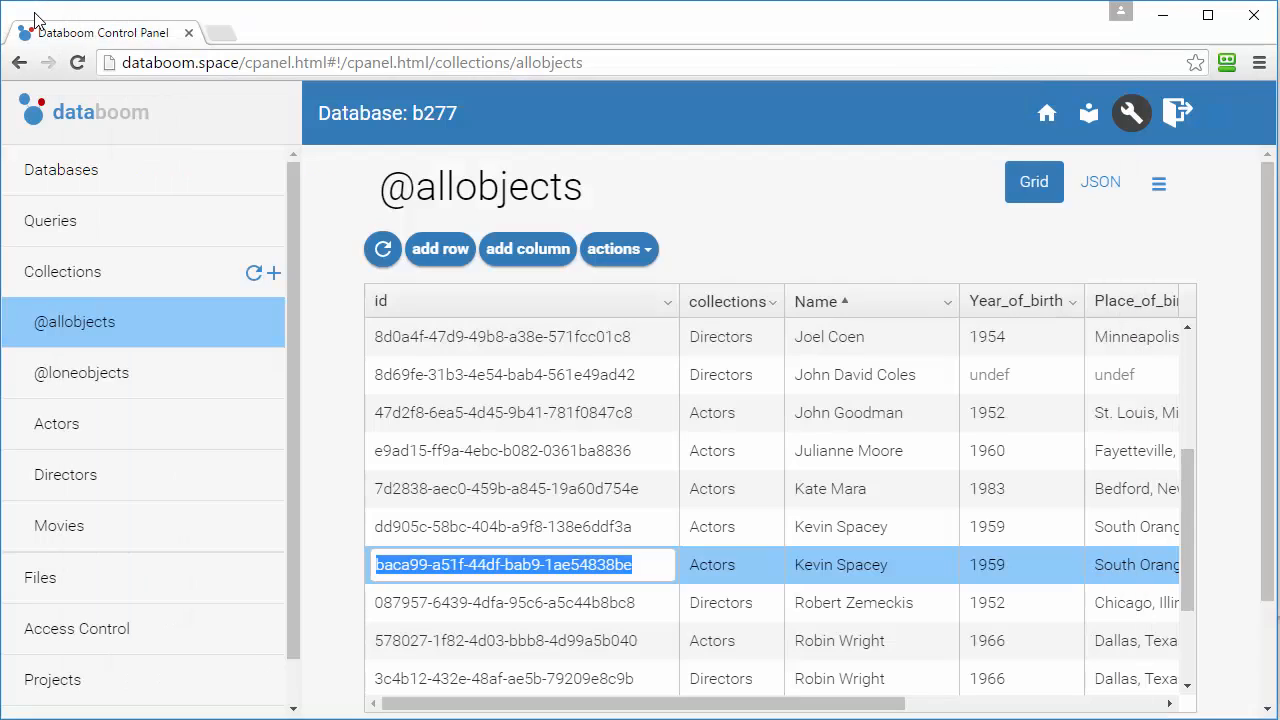
pyautogui.click(1100, 183)
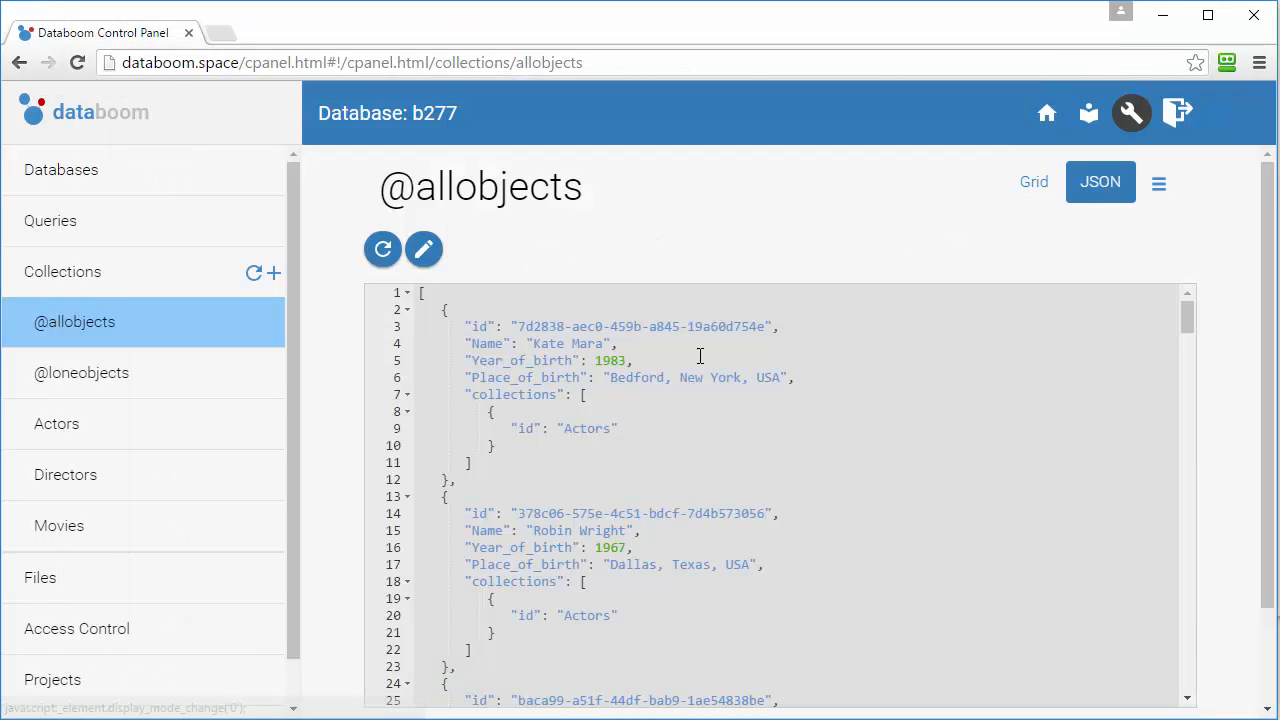
pyautogui.click(423, 249)
pyautogui.click(506, 302)
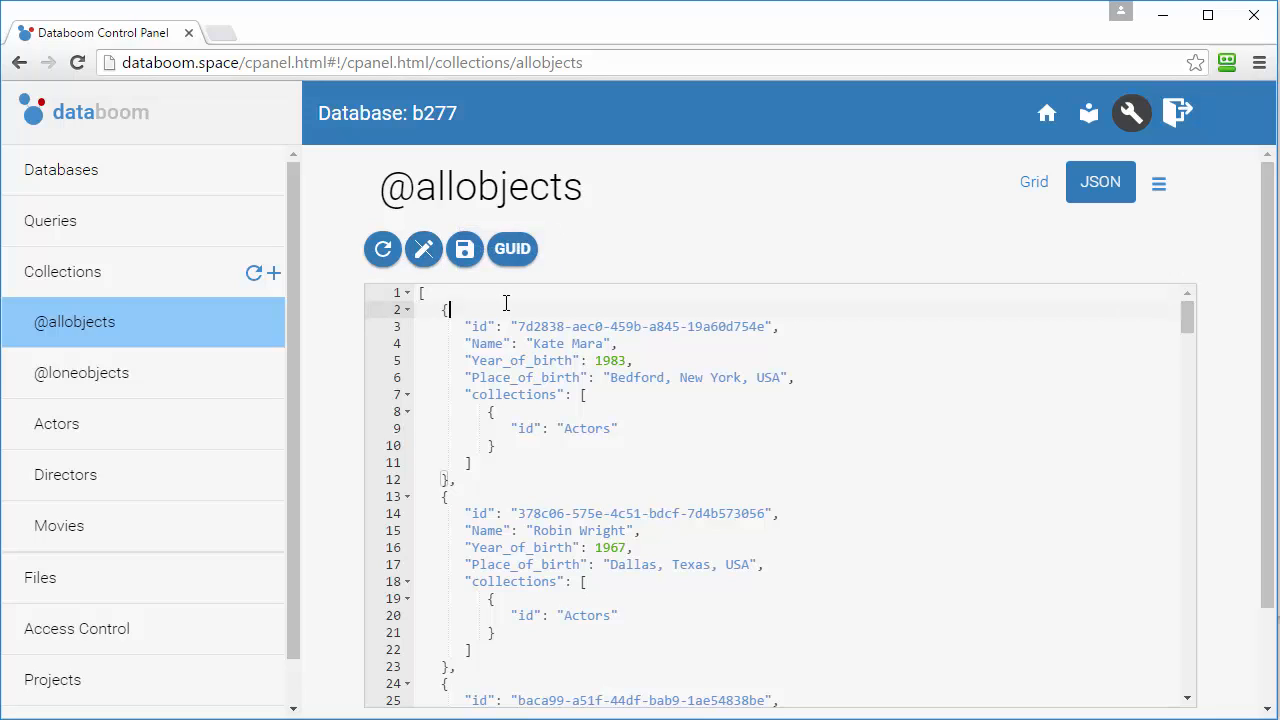
pyautogui.hotkey('ctrl', 'f')
pyautogui.hotkey('ctrl', 'v')
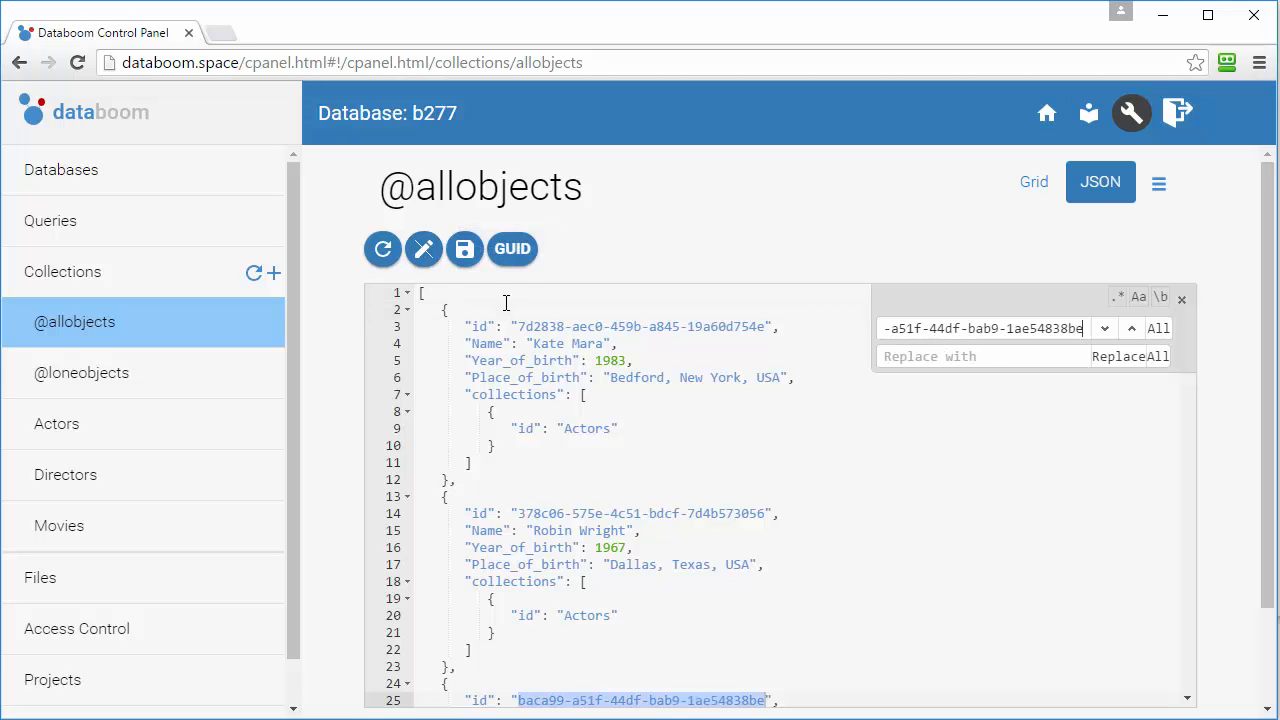
# Replace the searched id throughout the JSON with dd905c-58bc-404b-a9f8-138e6ddf3a and save the JSON to the database.
pyautogui.click(928, 358)
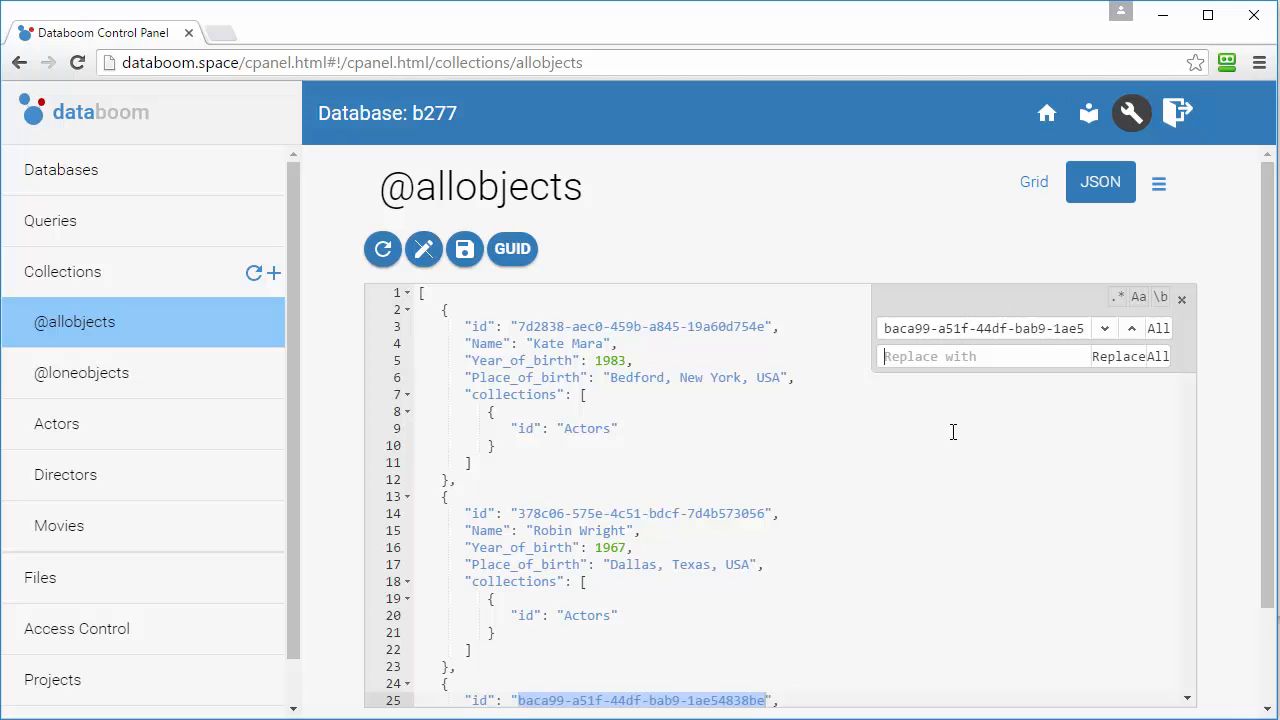
pyautogui.hotkey('alt', 'Tab')
pyautogui.moveTo(452, 57); pyautogui.dragTo(36, 38)
pyautogui.hotkey('ctrl', 'c')
pyautogui.hotkey('alt', 'Tab')
pyautogui.hotkey('ctrl', 'v')
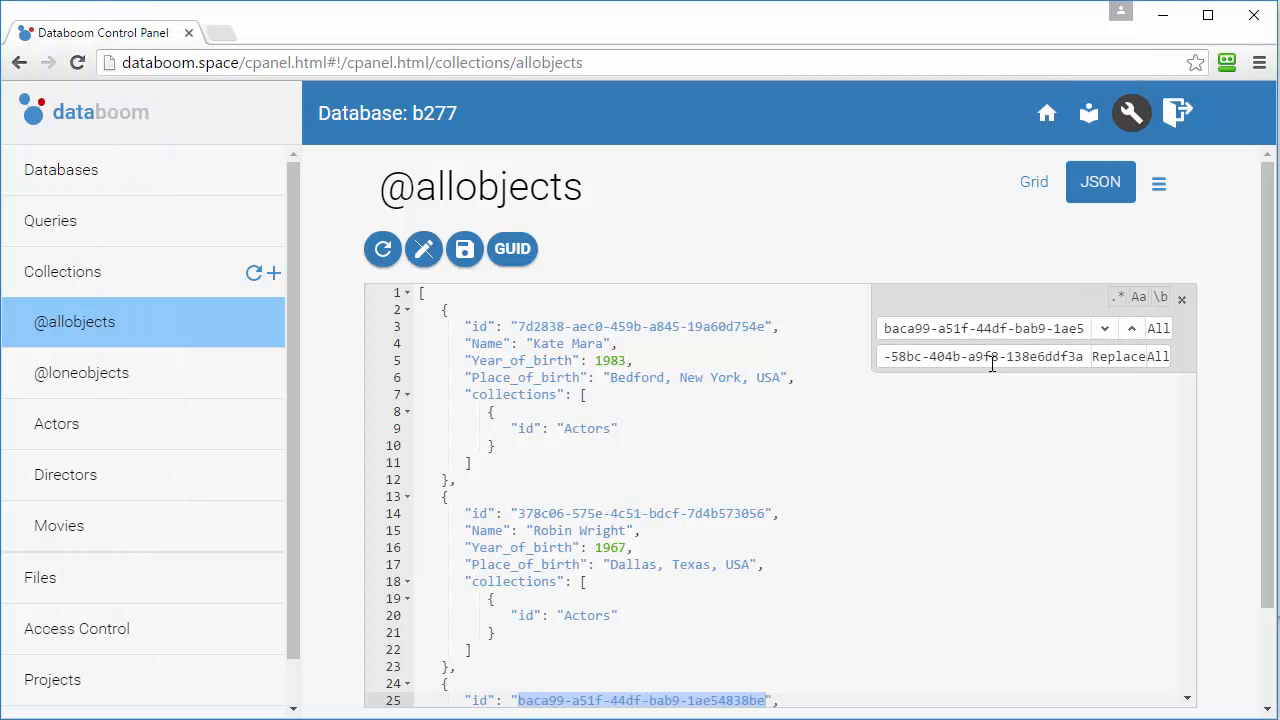
pyautogui.click(1124, 358)
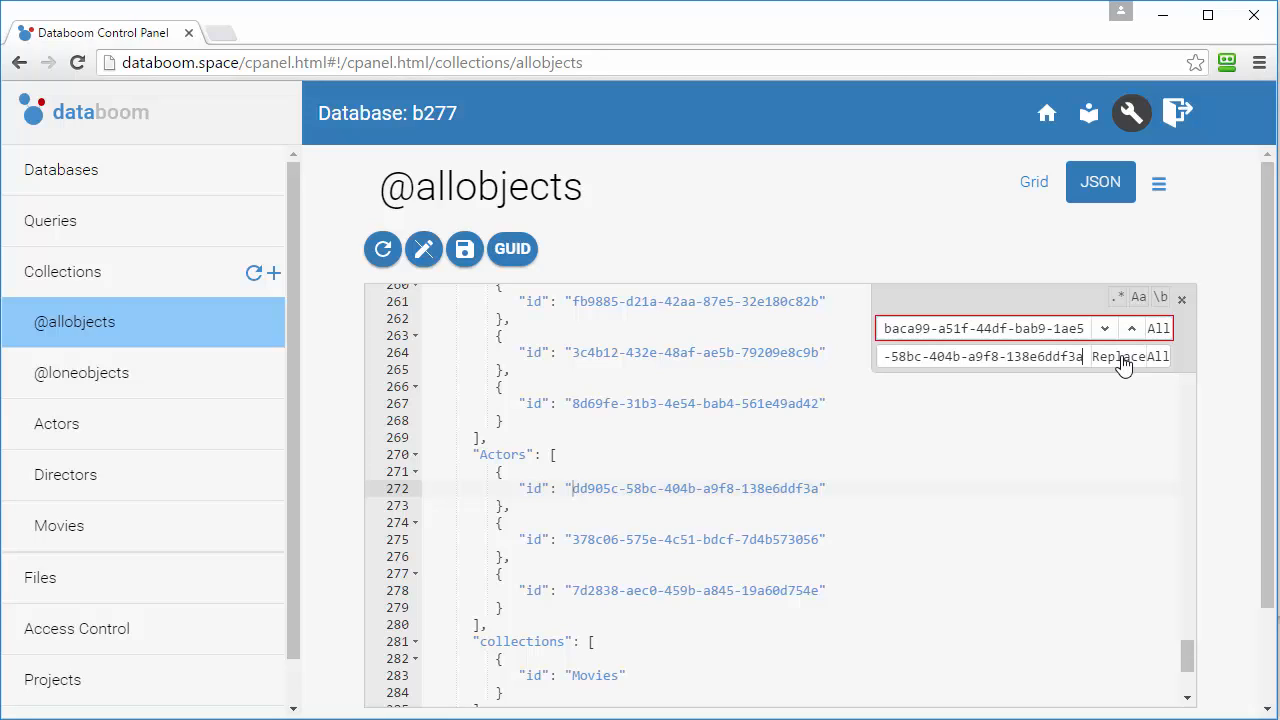
pyautogui.click(1181, 299)
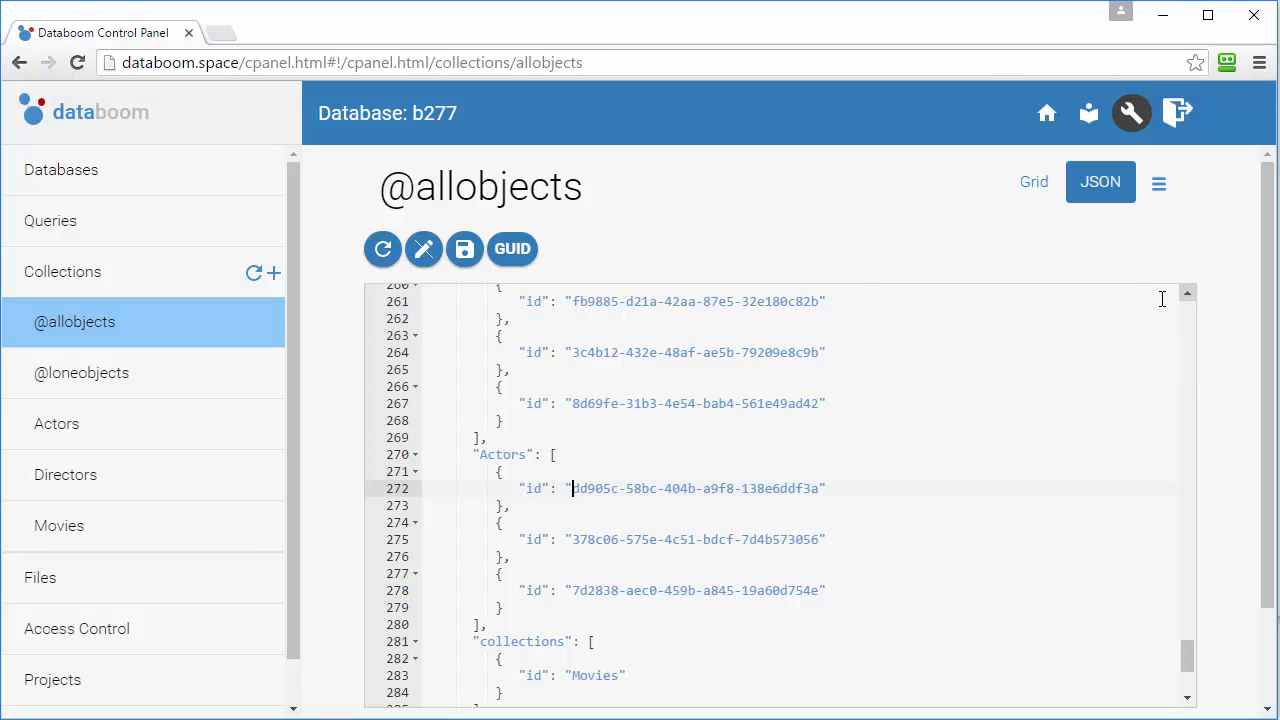
pyautogui.click(466, 255)
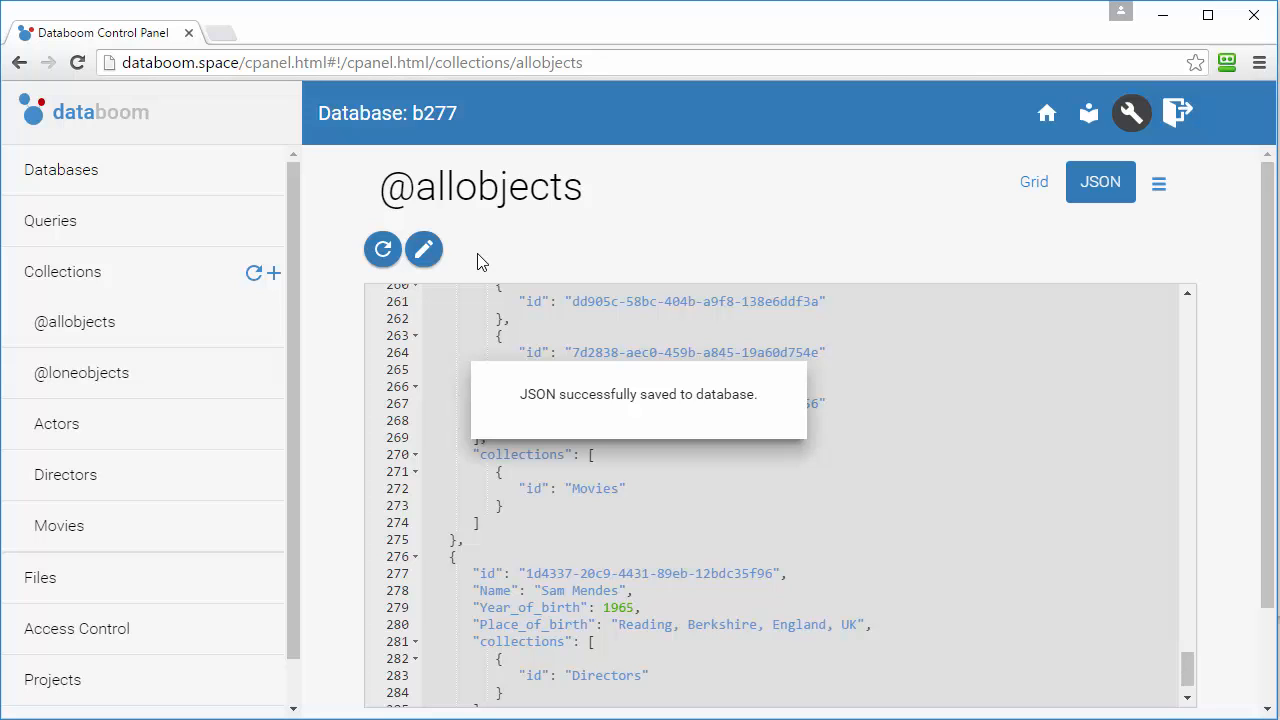
pyautogui.click(1034, 184)
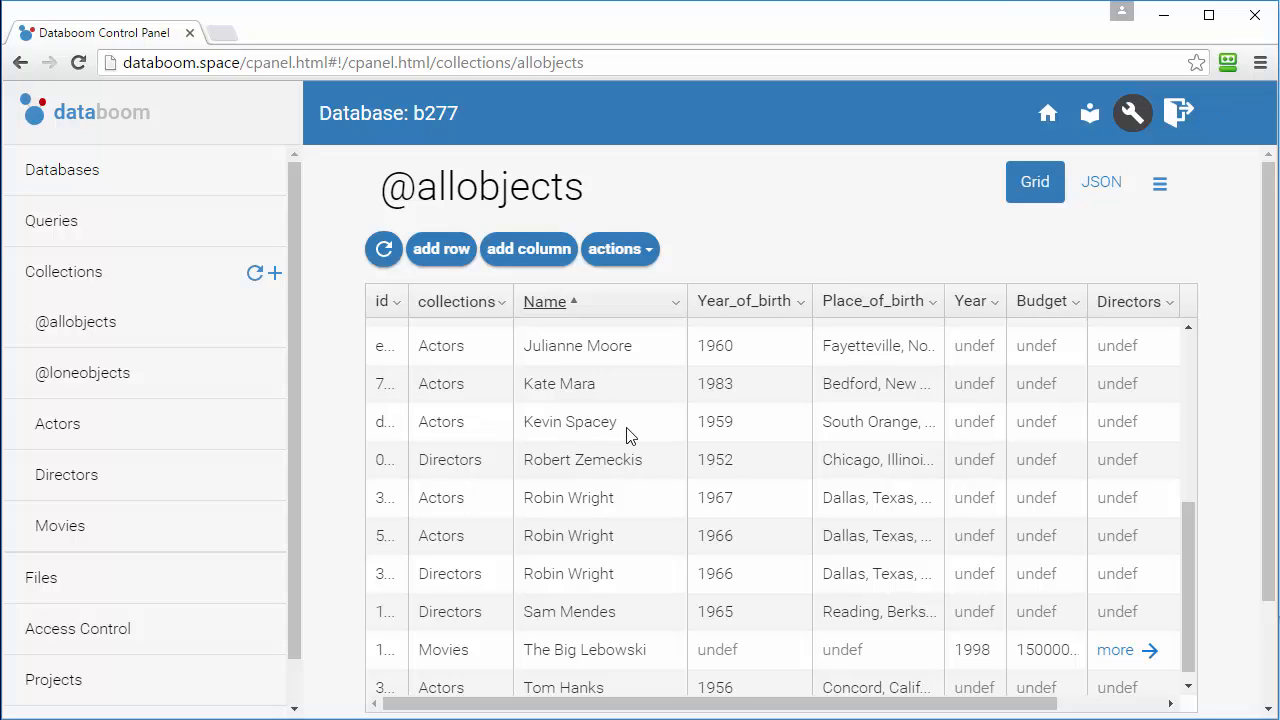
pyautogui.click(82, 230)
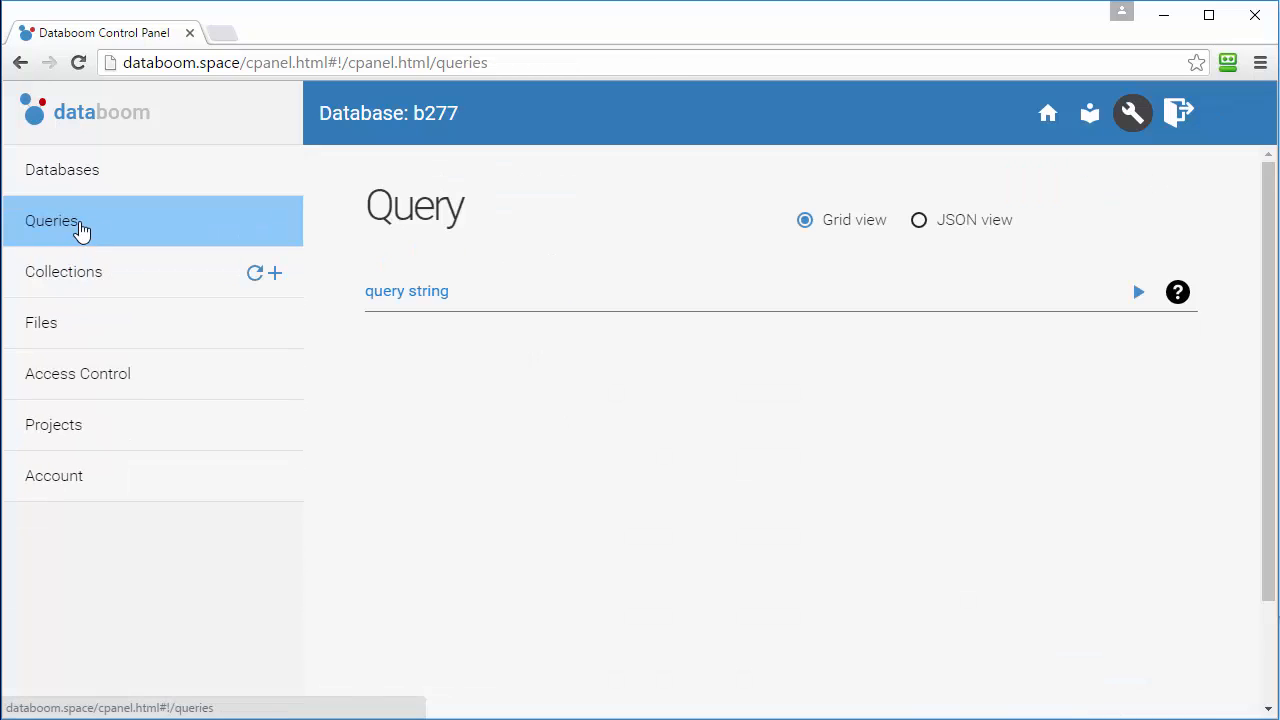
pyautogui.click(509, 290)
pyautogui.write('Actors')
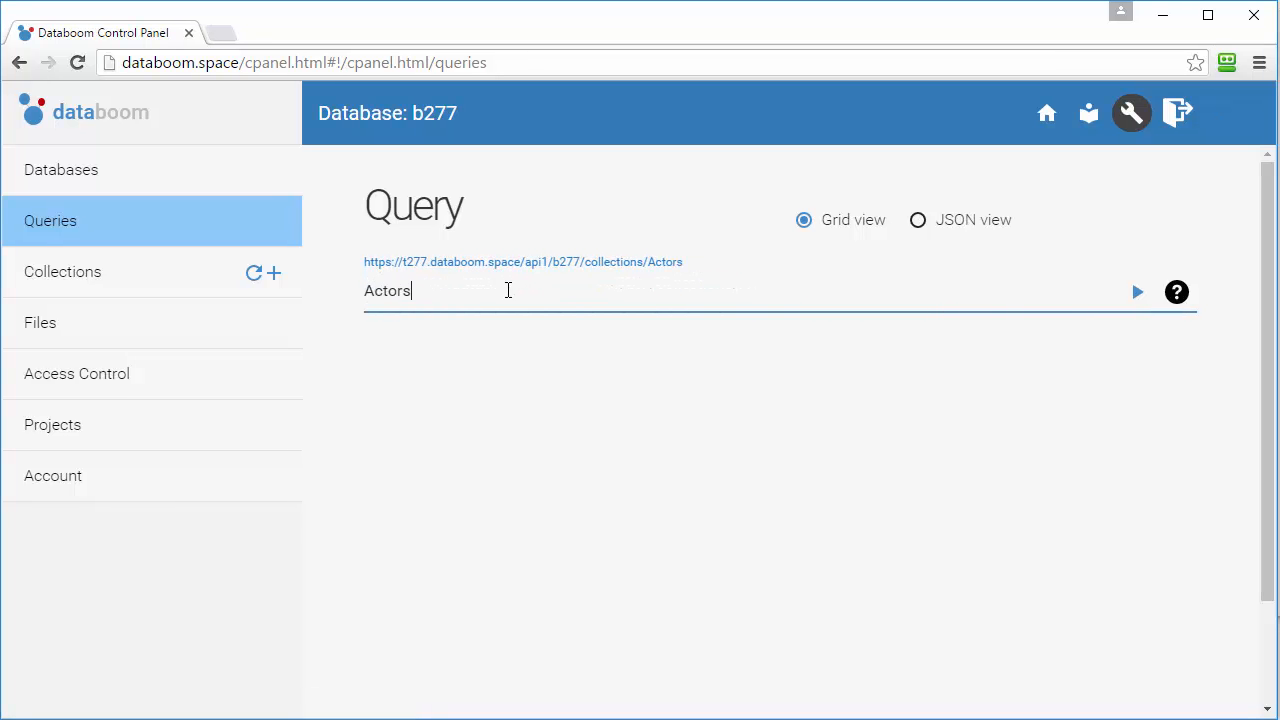
pyautogui.press('Return')
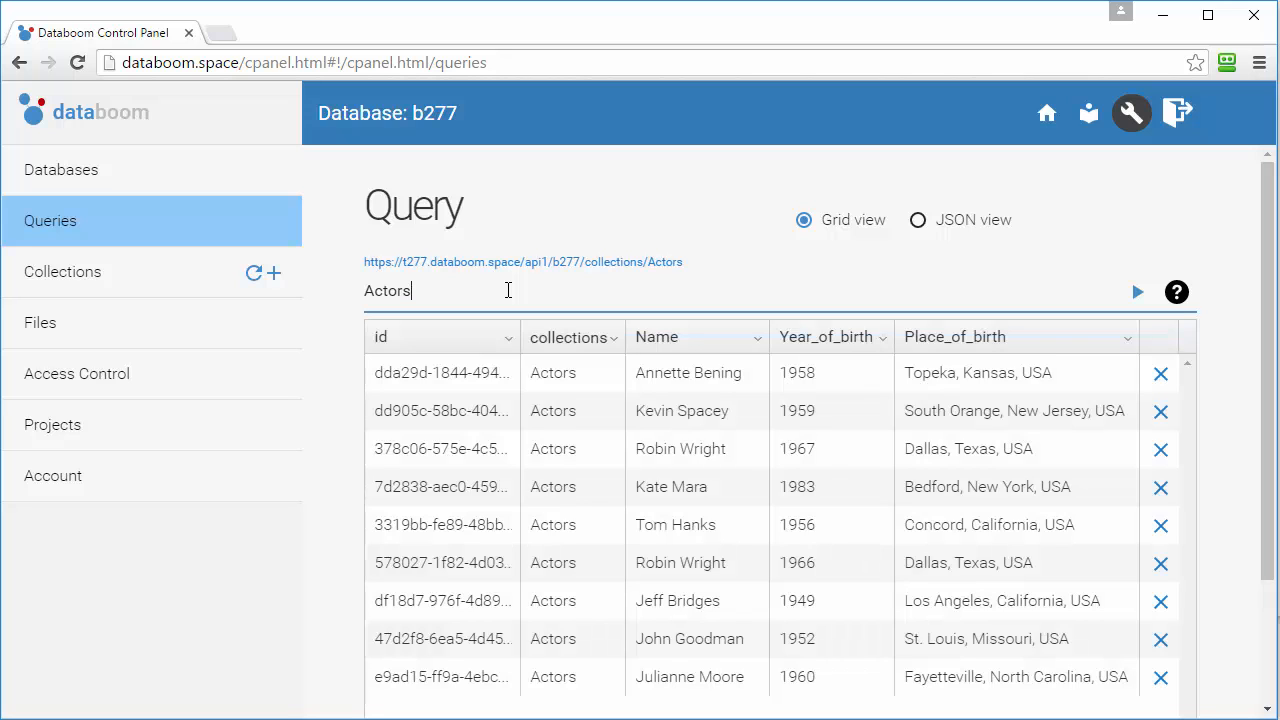
# Query Actors(dd905c-58bc-404b-a9f8-138e6ddf3a) using Kevin Spacey's copied id, and extend the query with /_backlink(Actors).
pyautogui.doubleClick(486, 408)
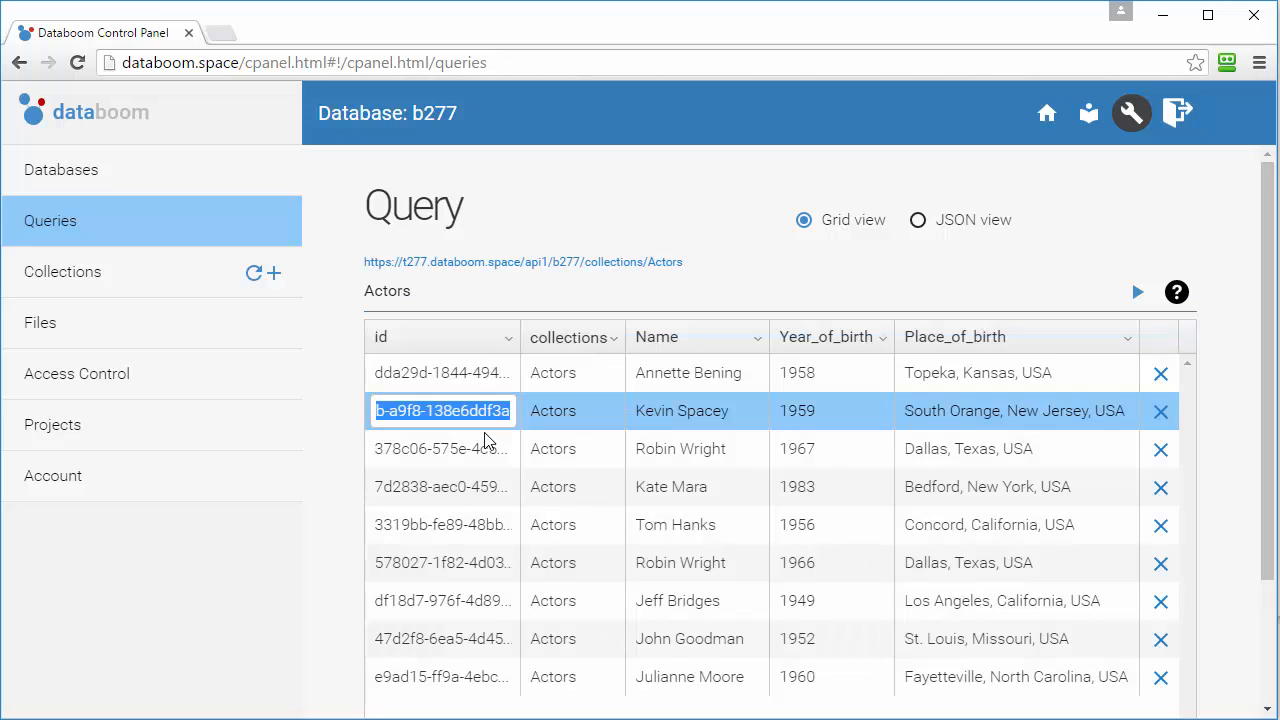
pyautogui.click(465, 292)
pyautogui.write('(')
pyautogui.hotkey('ctrl', 'v')
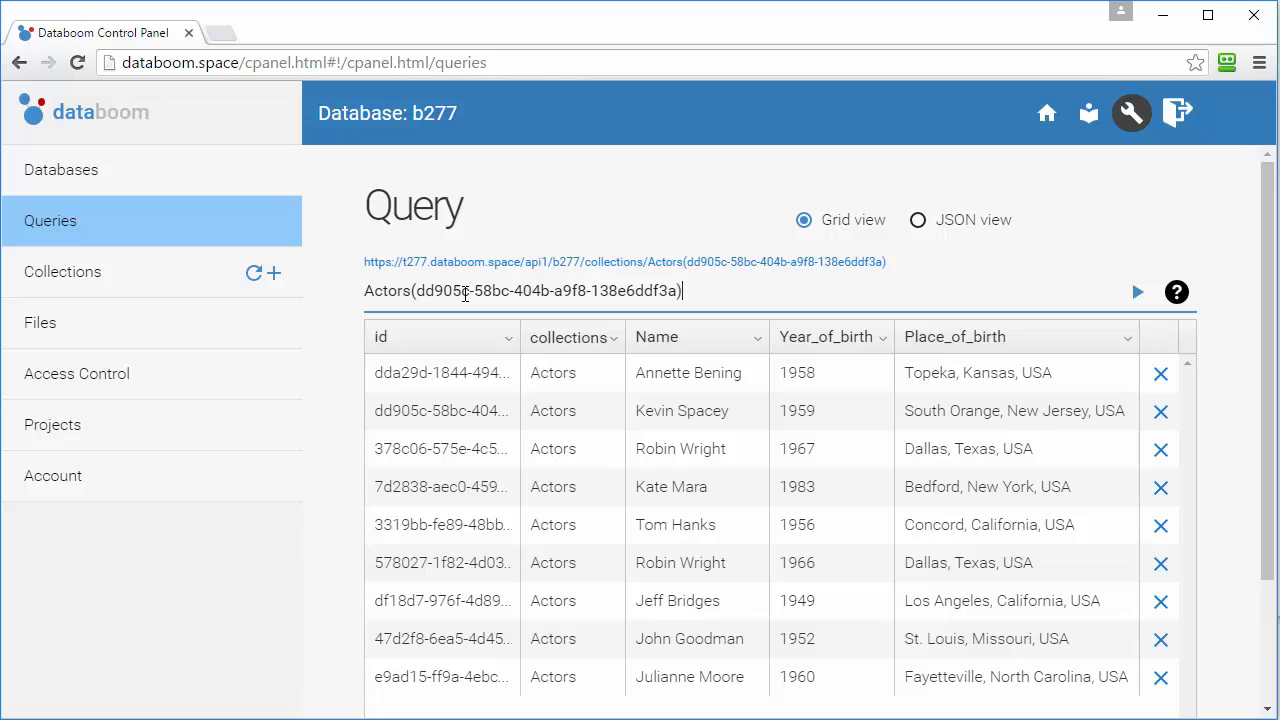
pyautogui.press('Return')
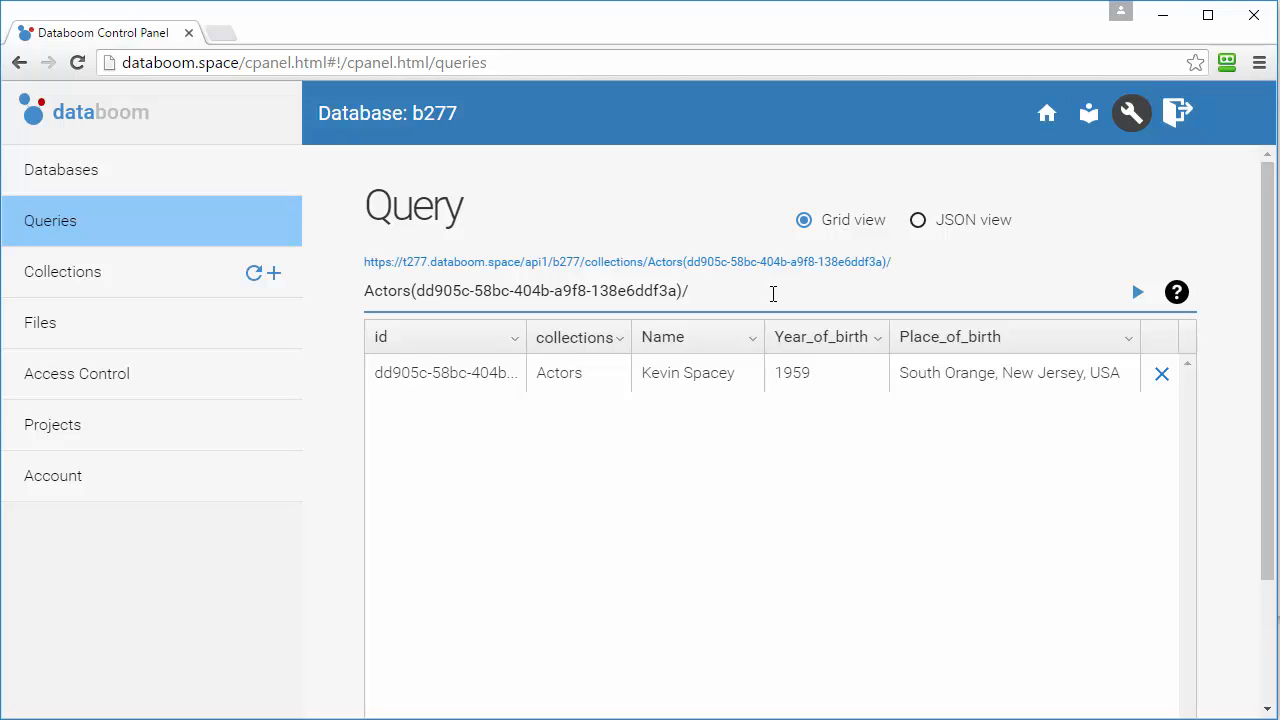
pyautogui.write('backlink(Actors')
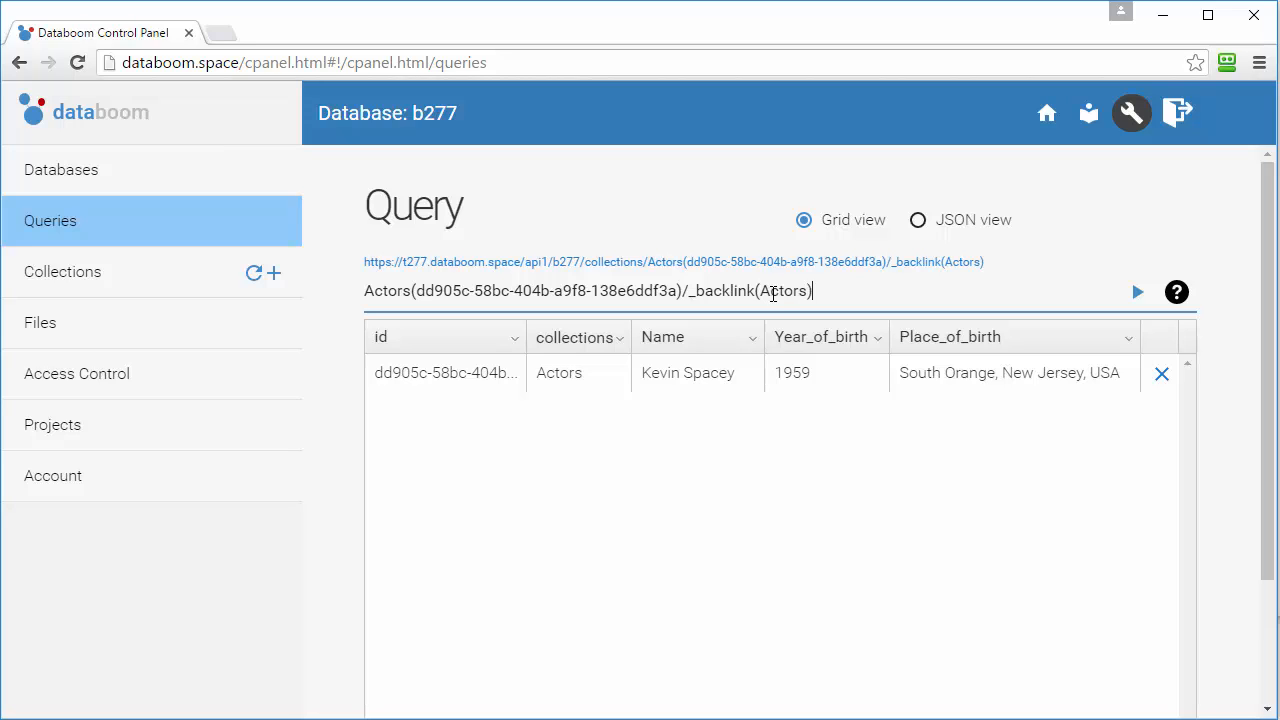
pyautogui.press('Return')
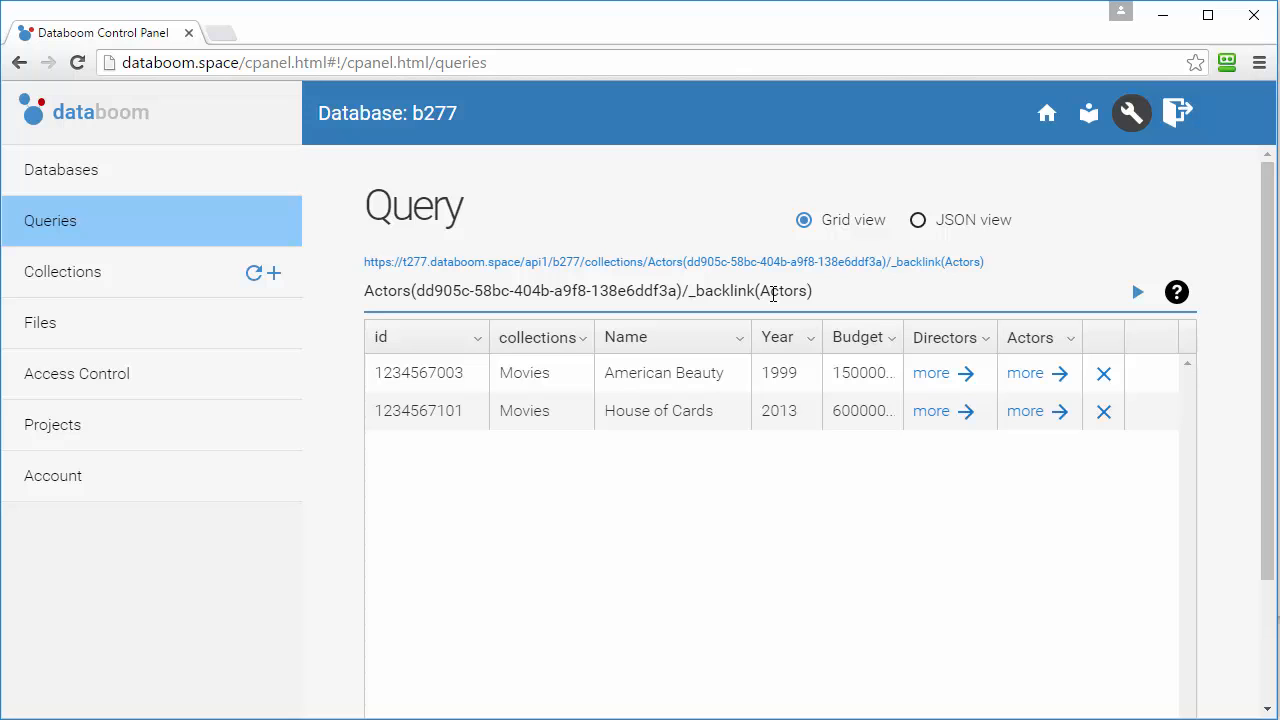
pyautogui.click(93, 281)
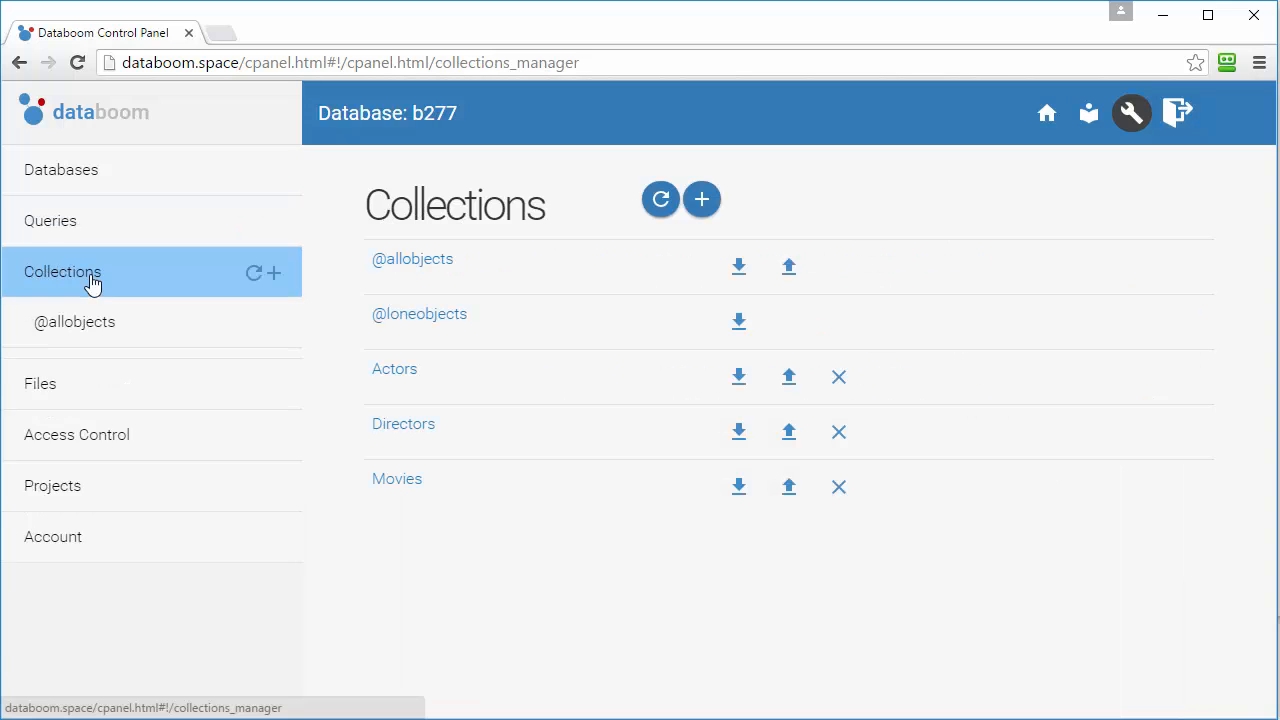
pyautogui.click(97, 320)
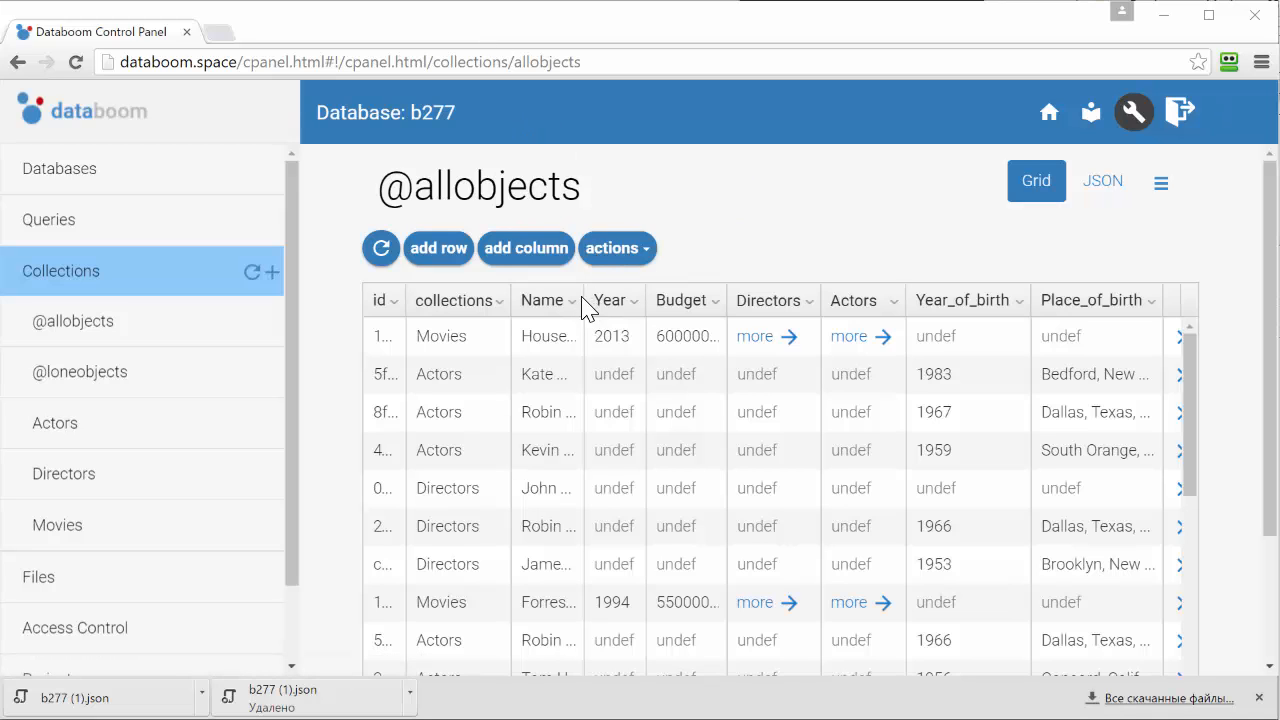
pyautogui.moveTo(585, 300); pyautogui.dragTo(684, 300)
pyautogui.click(541, 301)
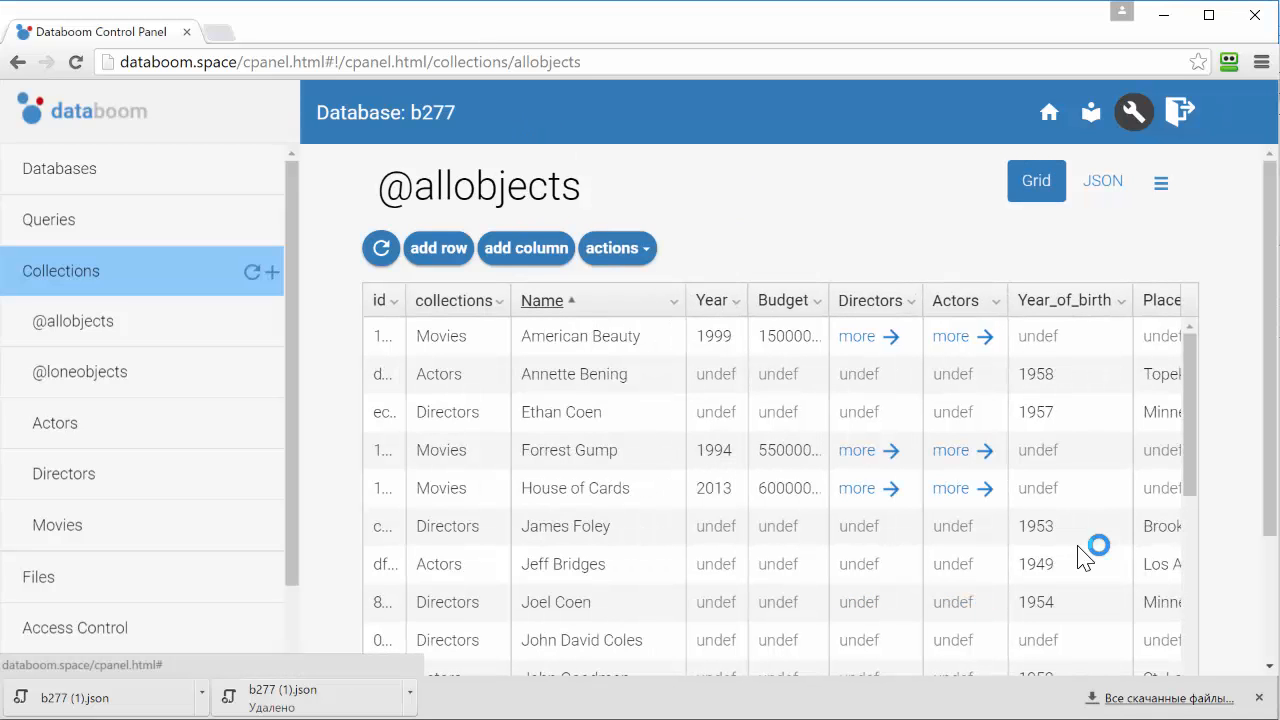
pyautogui.moveTo(1190, 436); pyautogui.dragTo(1190, 484)
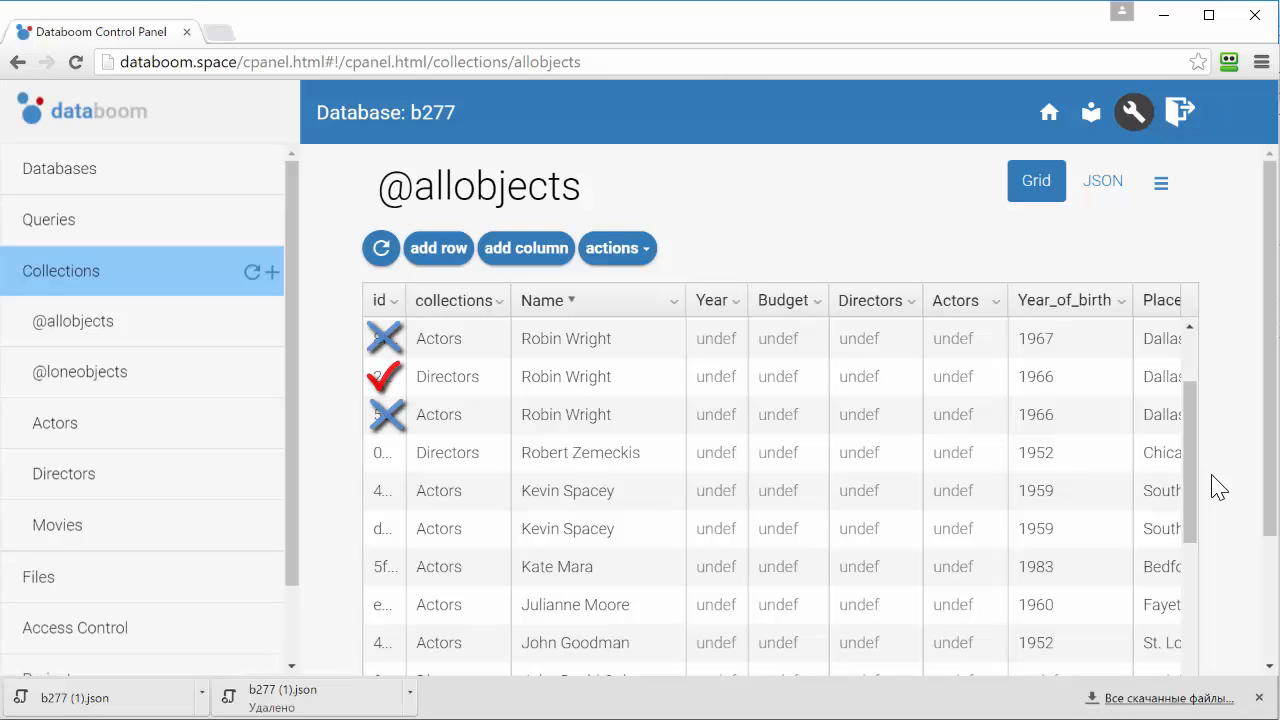
# Widen the id column and copy the Directors Robin Wright id, 2e7c4a-f6cd-4aab-86bf-e75b75c21e, into the empty "new 1" document in the text editor.
pyautogui.moveTo(409, 298); pyautogui.dragTo(658, 300)
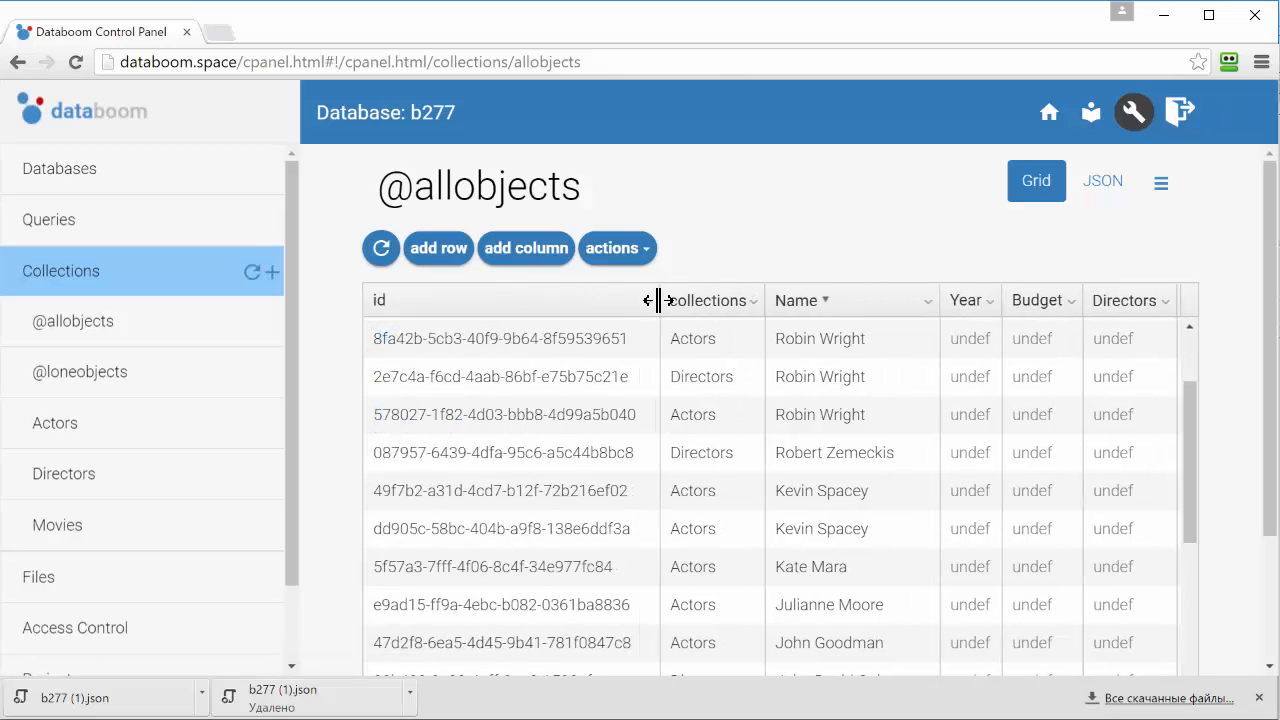
pyautogui.click(469, 376)
pyautogui.moveTo(634, 376); pyautogui.dragTo(371, 358)
pyautogui.hotkey('ctrl', 'c')
pyautogui.hotkey('alt', 'Tab')
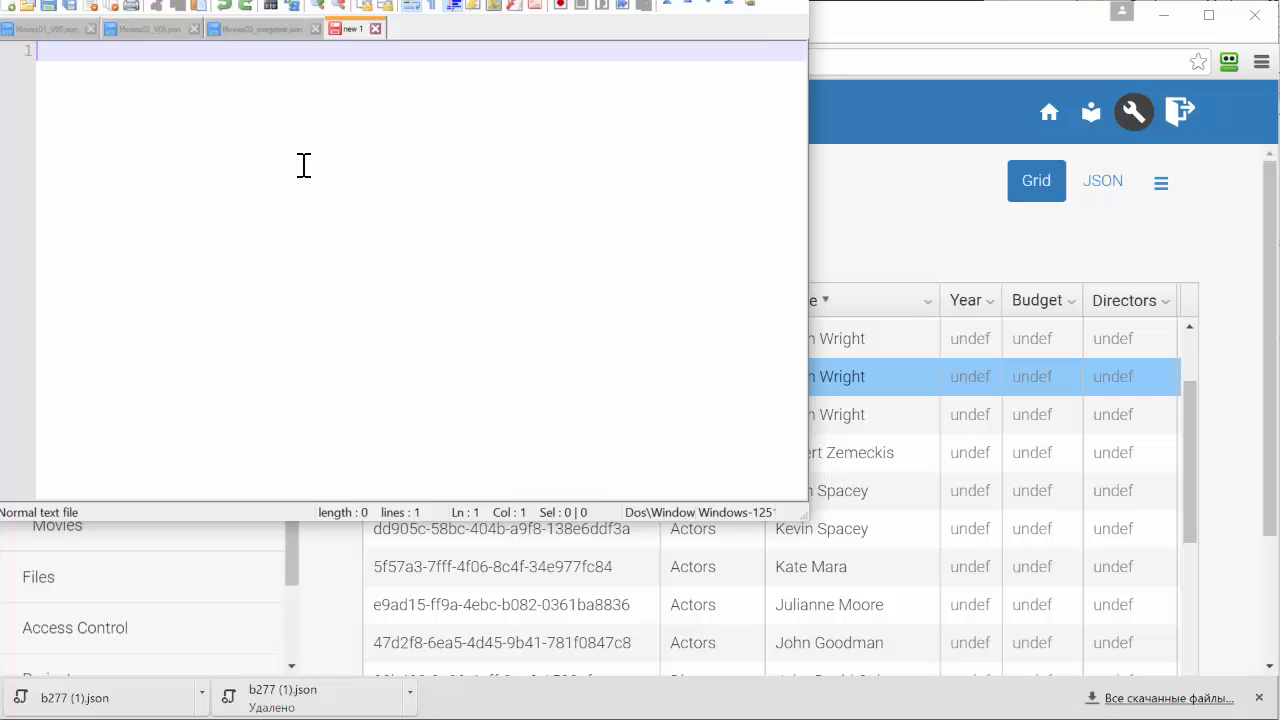
pyautogui.hotkey('ctrl', 'v')
pyautogui.press('Return')
# Copy the id of the Actors Robin Wright record born 1966, 578027-1f82-4d03-bbb8-4d99a5b040, onto the third line of the text document.
pyautogui.click(884, 4)
pyautogui.press('Down')
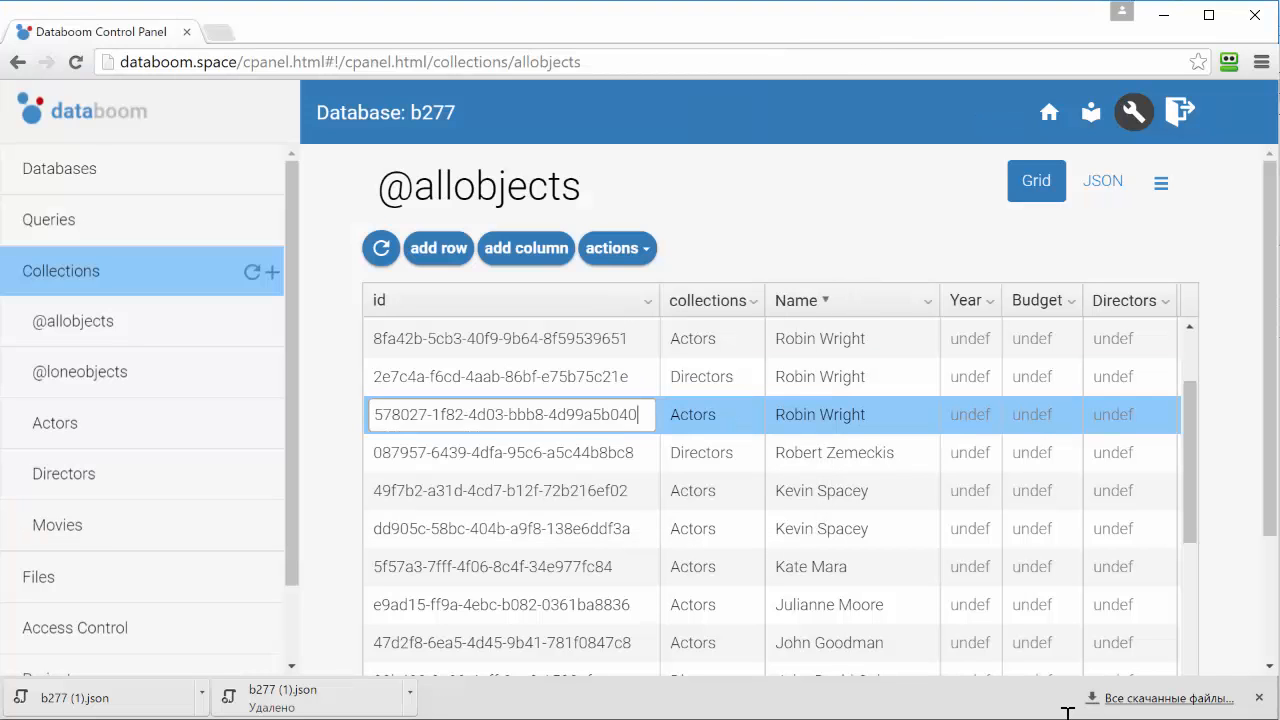
pyautogui.hotkey('ctrl', 'c')
pyautogui.hotkey('alt', 'Tab')
pyautogui.press('Return')
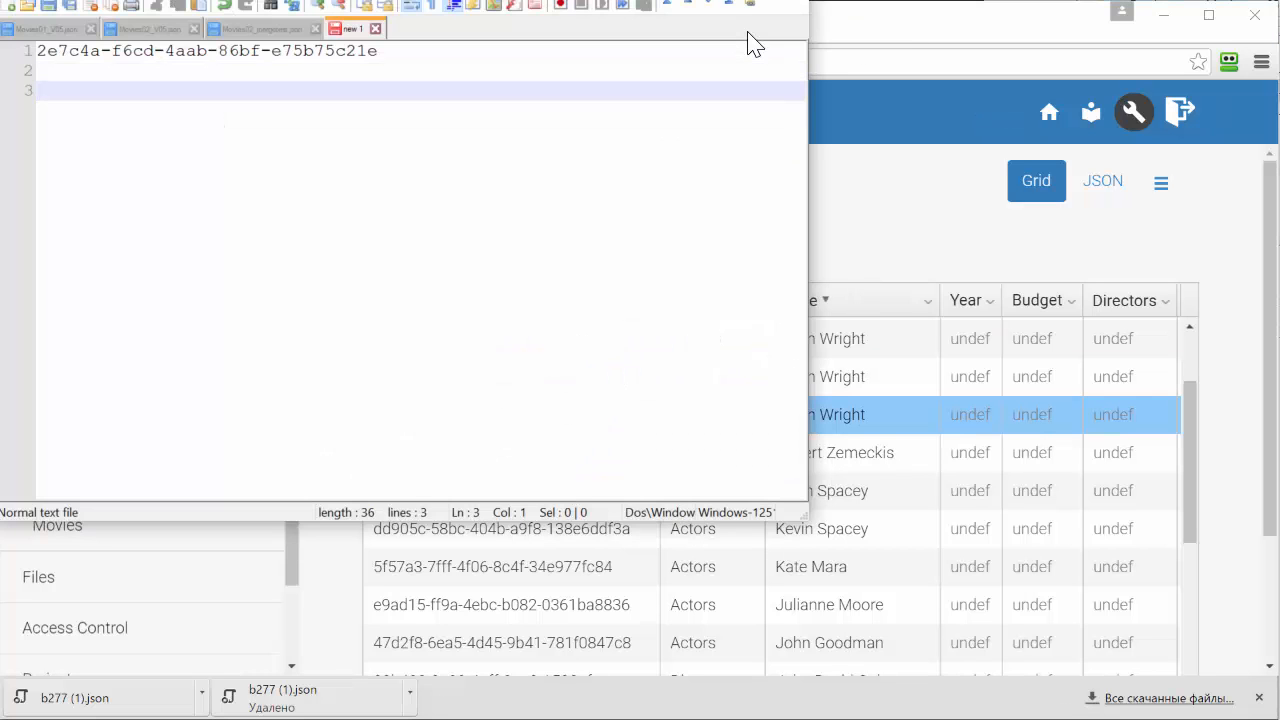
pyautogui.hotkey('ctrl', 'v')
pyautogui.press('Return')
# Copy the id of the Robin Wright record born 1967, 8fa42b-5cb3-40f9-9b64-8f59539651, onto the fourth line of the text document.
pyautogui.hotkey('alt', 'Tab')
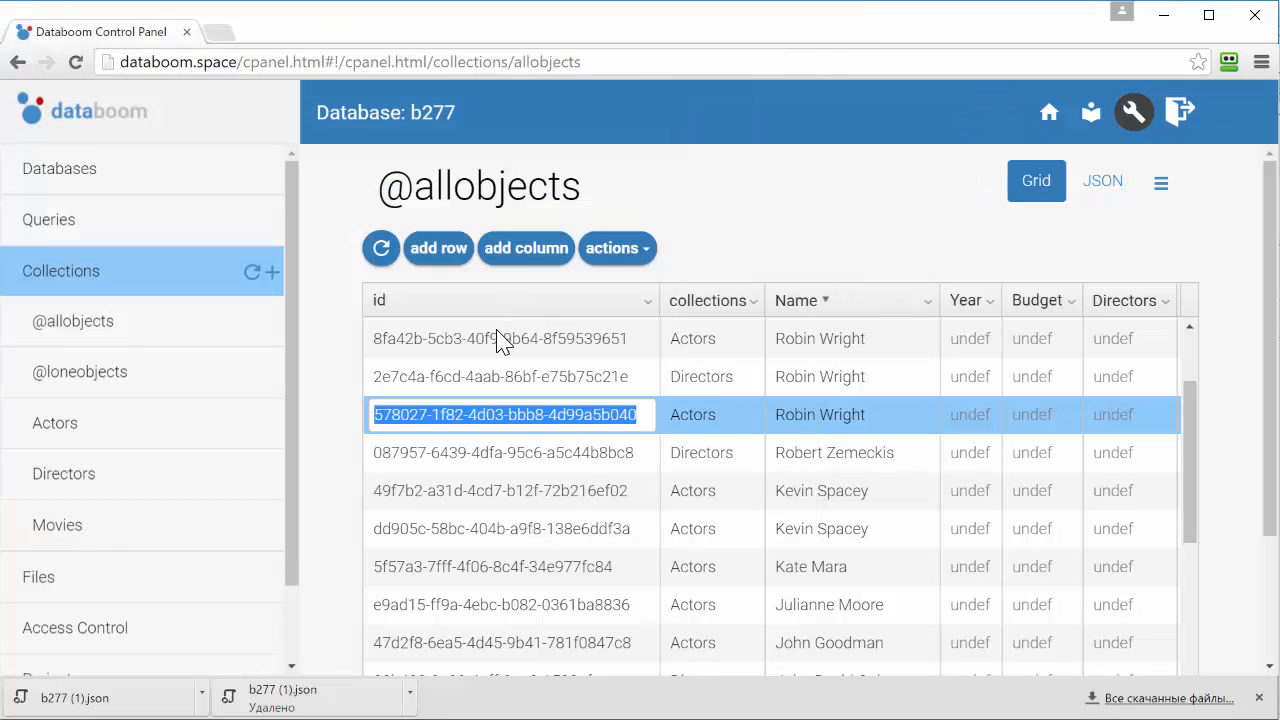
pyautogui.press('Up')
pyautogui.press('Up')
pyautogui.hotkey('ctrl', 'c')
pyautogui.hotkey('alt', 'Tab')
pyautogui.hotkey('ctrl', 'v')
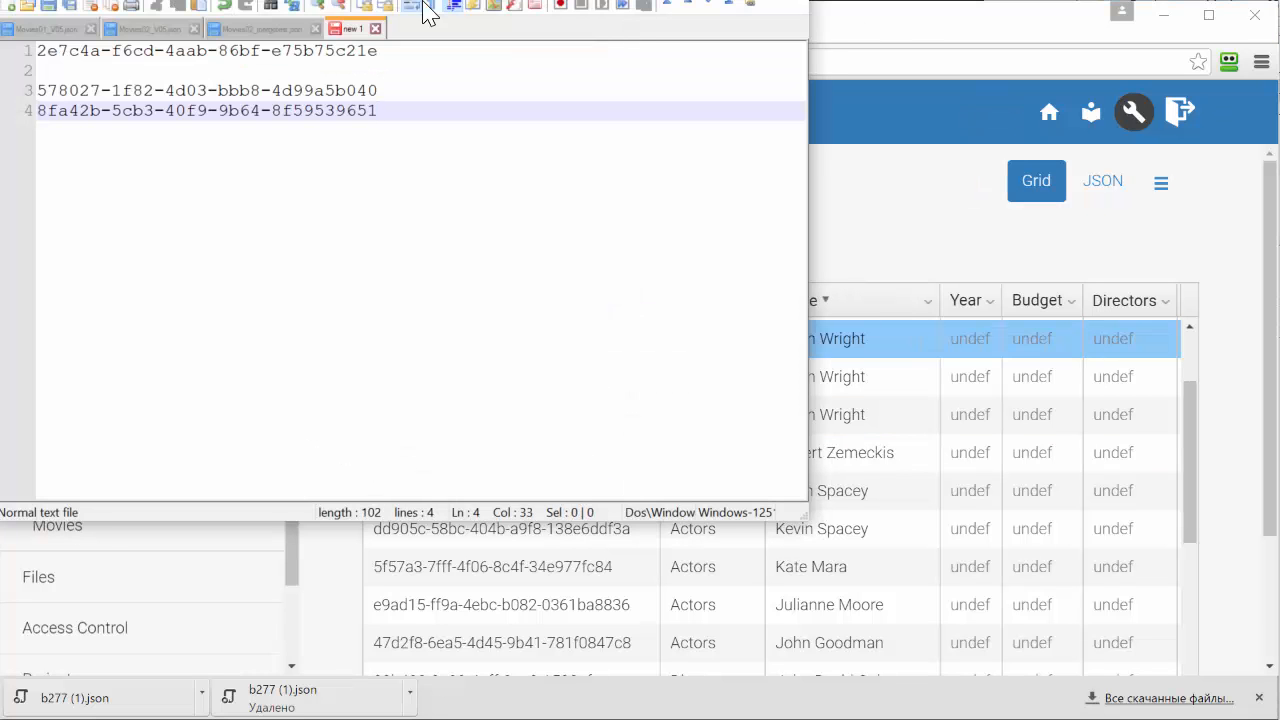
pyautogui.hotkey('alt', 'Tab')
pyautogui.click(1103, 181)
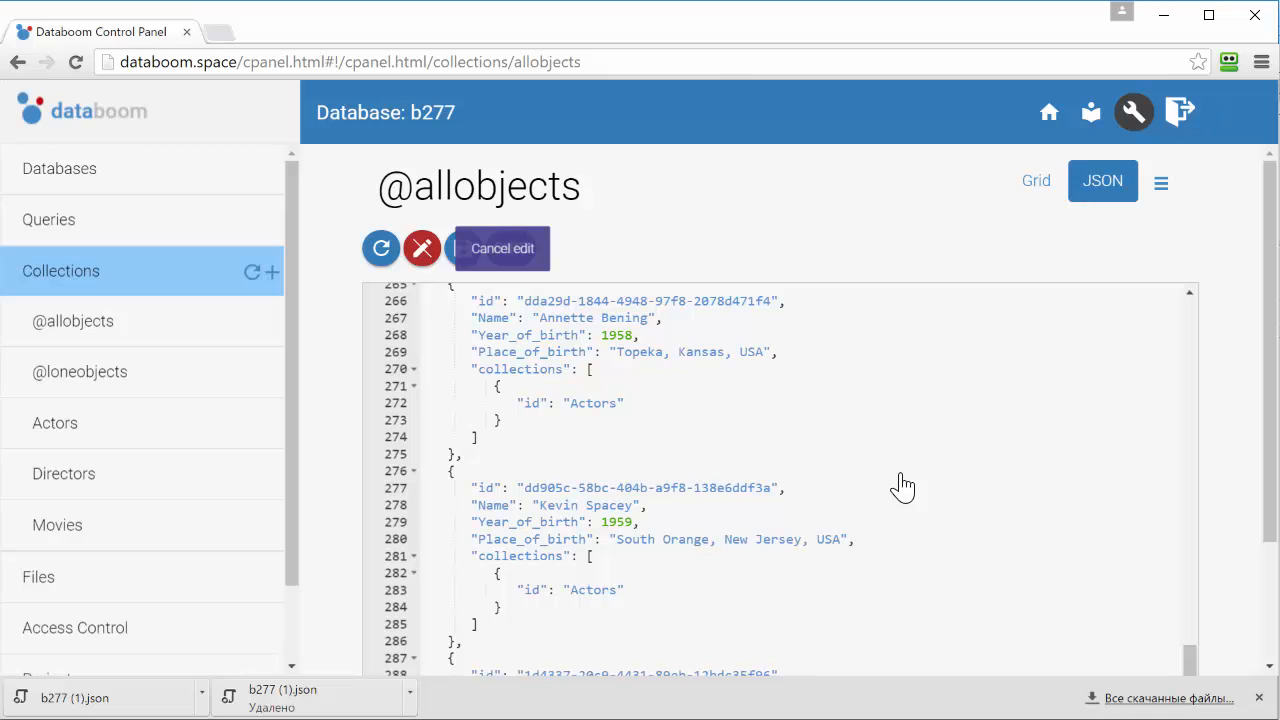
pyautogui.hotkey('alt', 'Tab')
pyautogui.moveTo(379, 110); pyautogui.dragTo(35, 111)
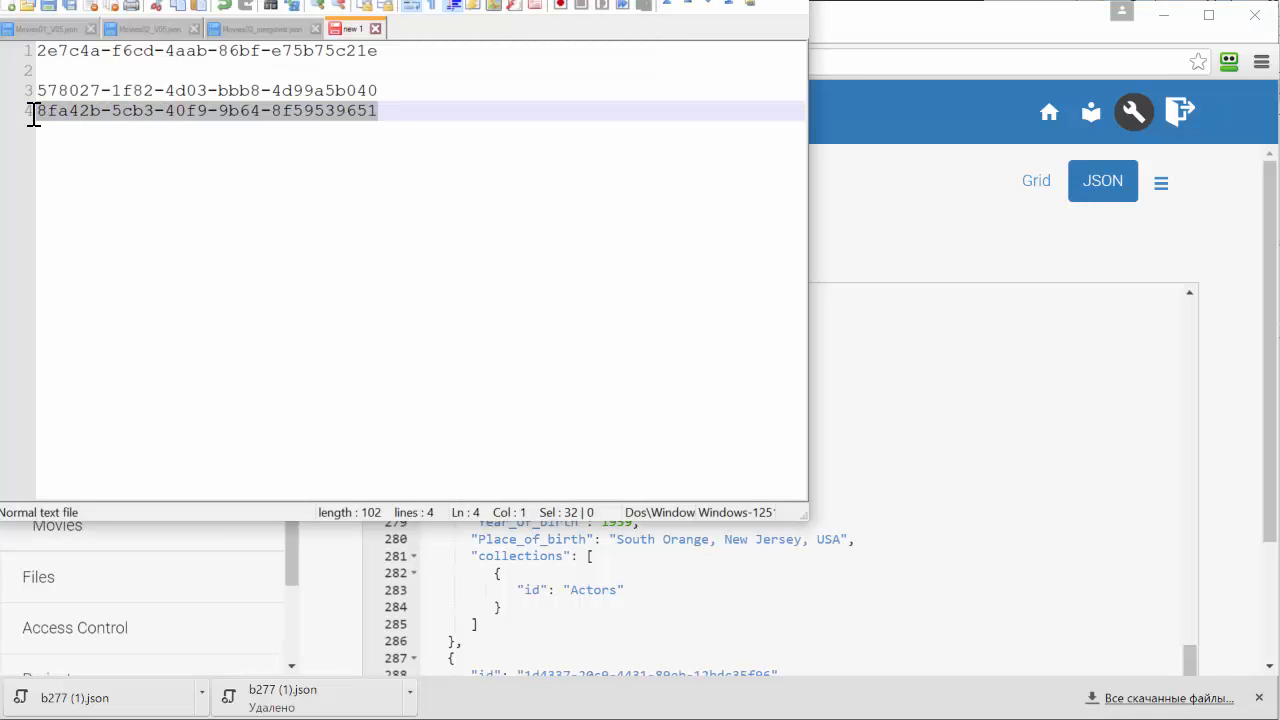
pyautogui.hotkey('ctrl', 'c')
pyautogui.hotkey('alt', 'Tab')
pyautogui.click(796, 309)
pyautogui.hotkey('ctrl', 'Home')
pyautogui.hotkey('ctrl', 'h')
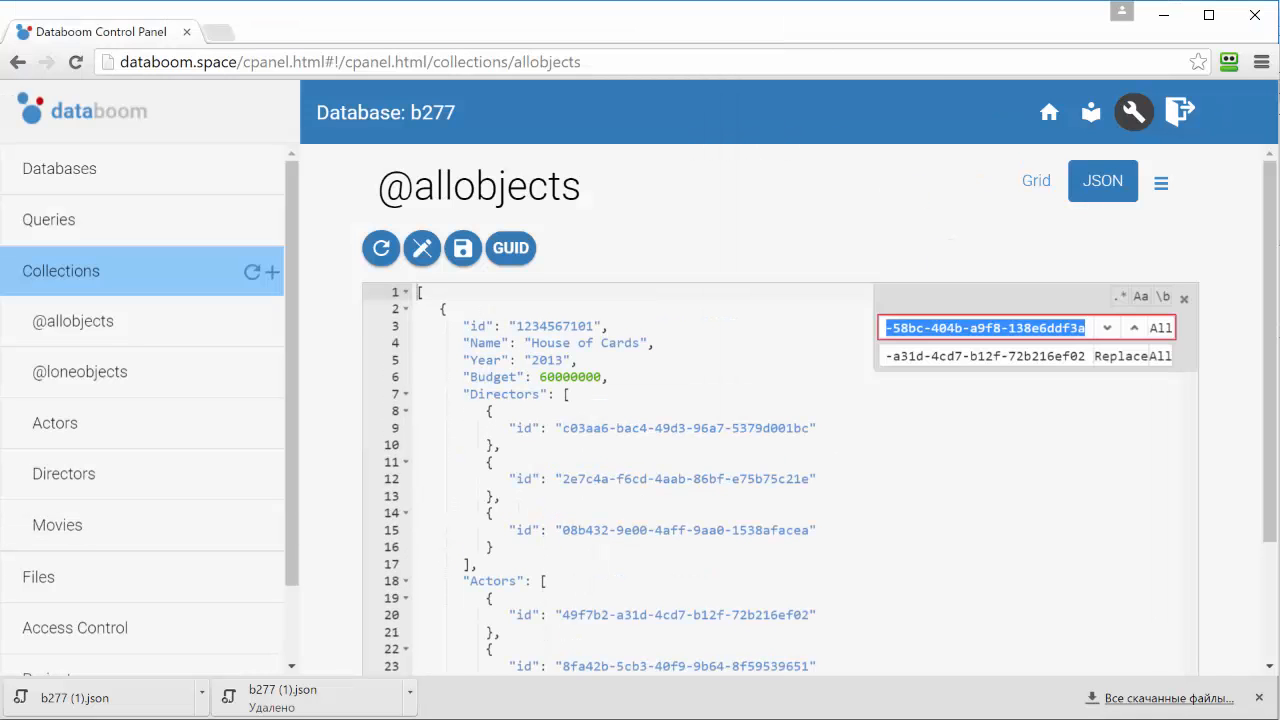
pyautogui.hotkey('ctrl', 'v')
# Replace the searched id in the JSON with the kept Robin Wright id, 2e7c4a-f6cd-4aab-86bf-e75b75c21e.
pyautogui.press('Tab')
pyautogui.hotkey('ctrl', 'a')
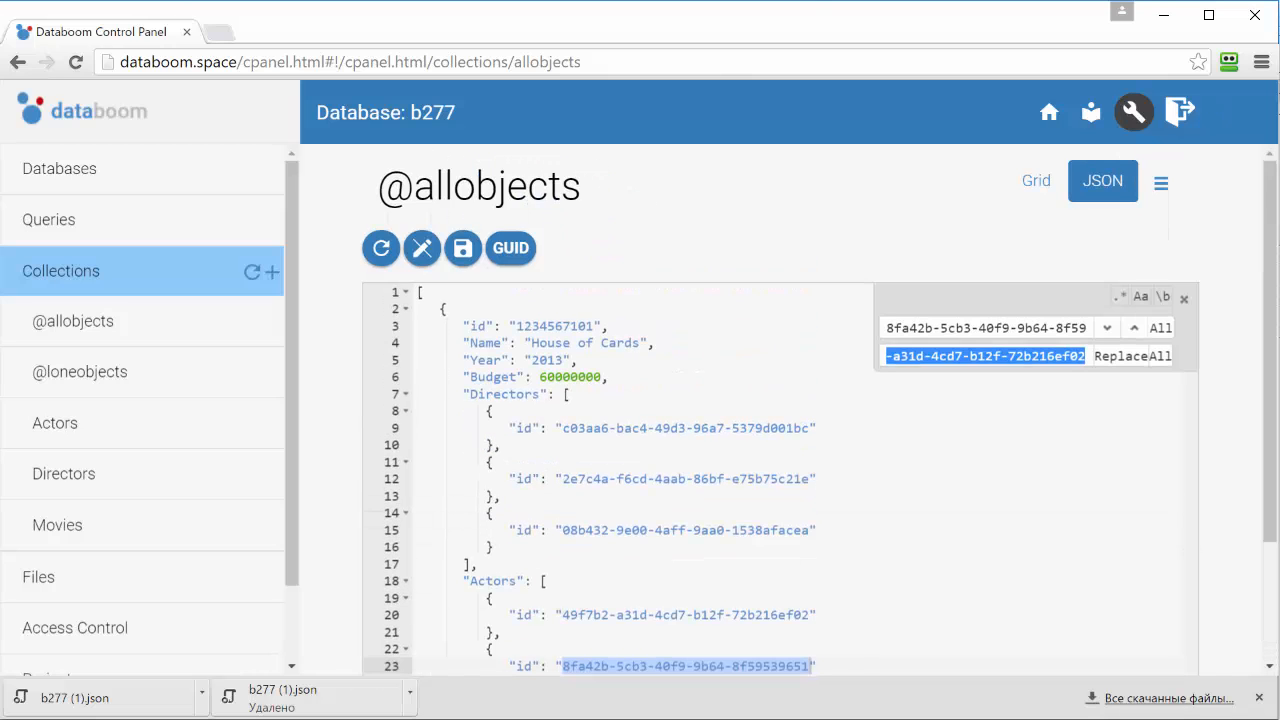
pyautogui.press('Delete')
pyautogui.hotkey('alt', 'Tab')
pyautogui.moveTo(434, 58); pyautogui.dragTo(100, 56)
pyautogui.hotkey('ctrl', 'c')
pyautogui.hotkey('alt', 'Tab')
pyautogui.hotkey('ctrl', 'v')
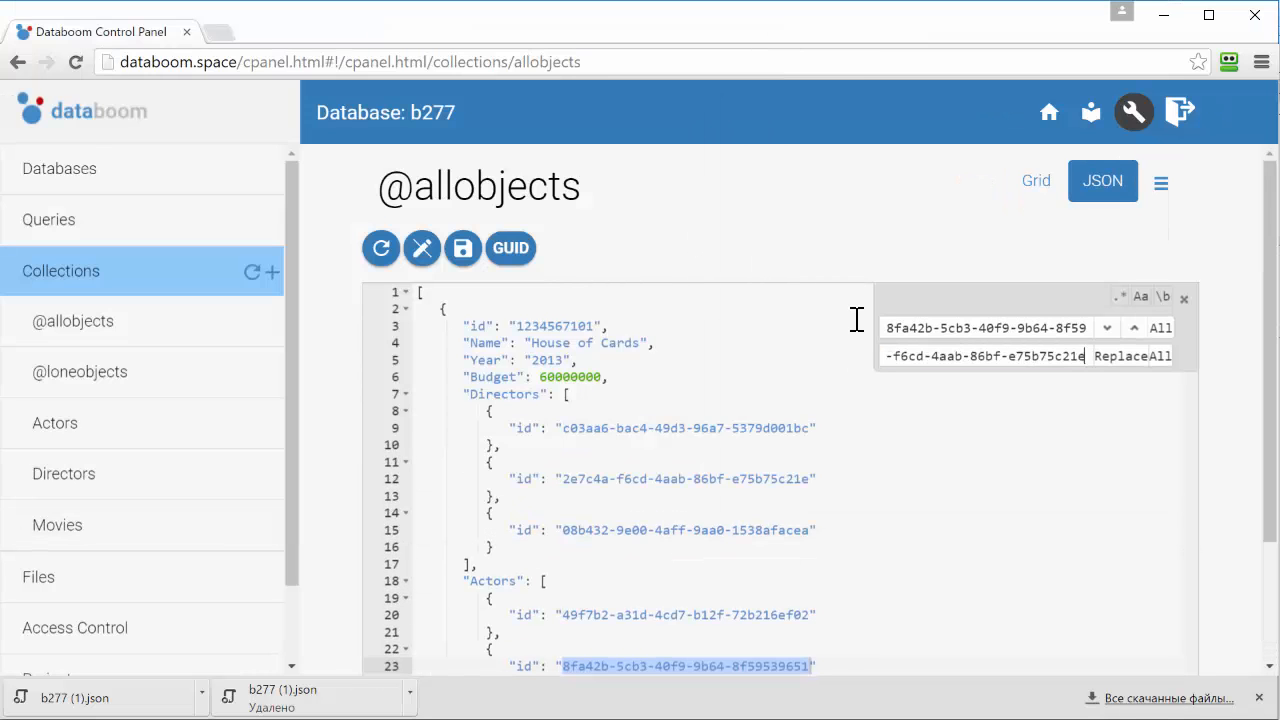
pyautogui.press('Return')
# Replace the id 578027-1f82-4d03-bbb8-4d99a5b040 throughout the JSON with 2e7c4a-f6cd-4aab-86bf-e75b75c21e.
pyautogui.hotkey('alt', 'Tab')
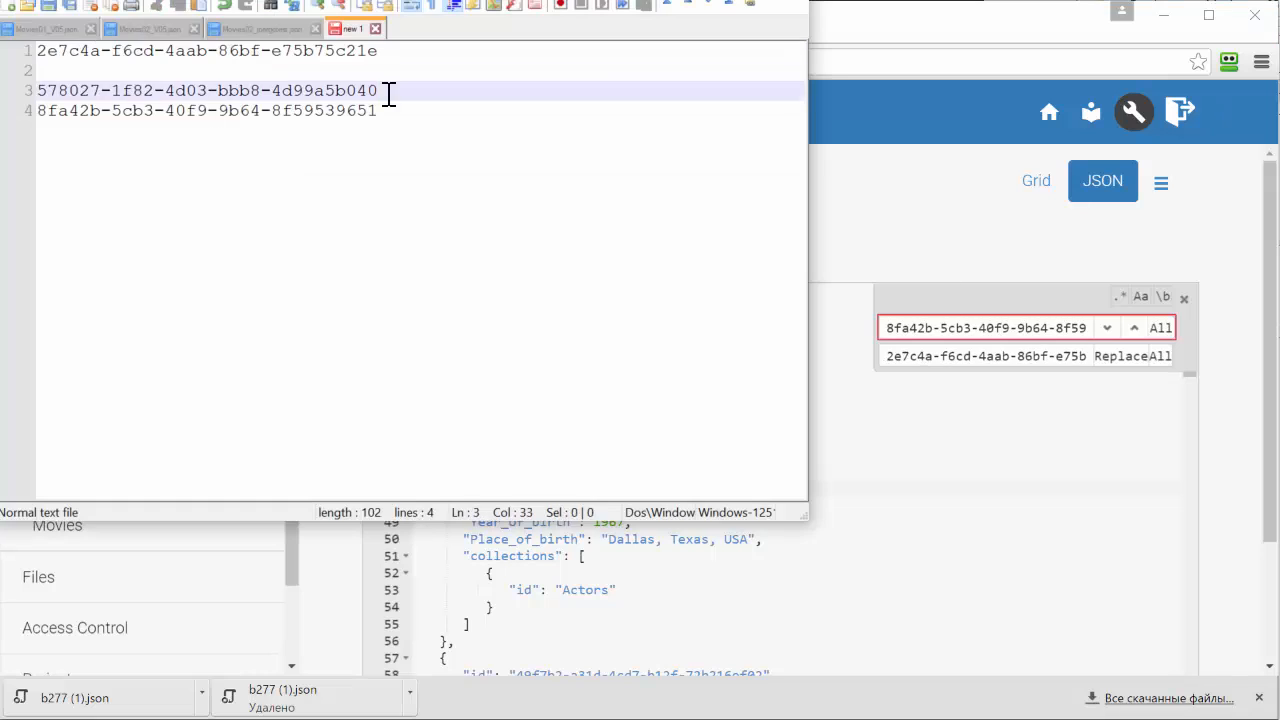
pyautogui.moveTo(389, 91); pyautogui.dragTo(20, 95)
pyautogui.hotkey('ctrl', 'c')
pyautogui.hotkey('alt', 'Tab')
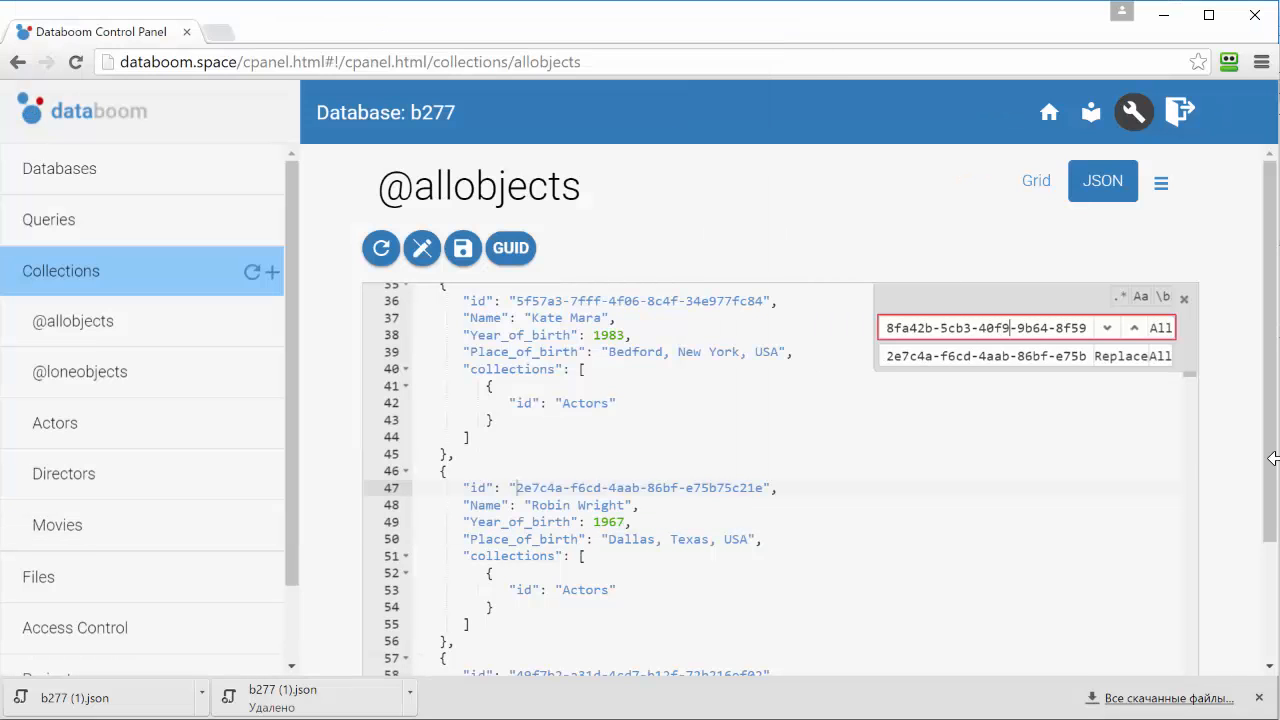
pyautogui.hotkey('ctrl', 'v')
pyautogui.doubleClick(1128, 362)
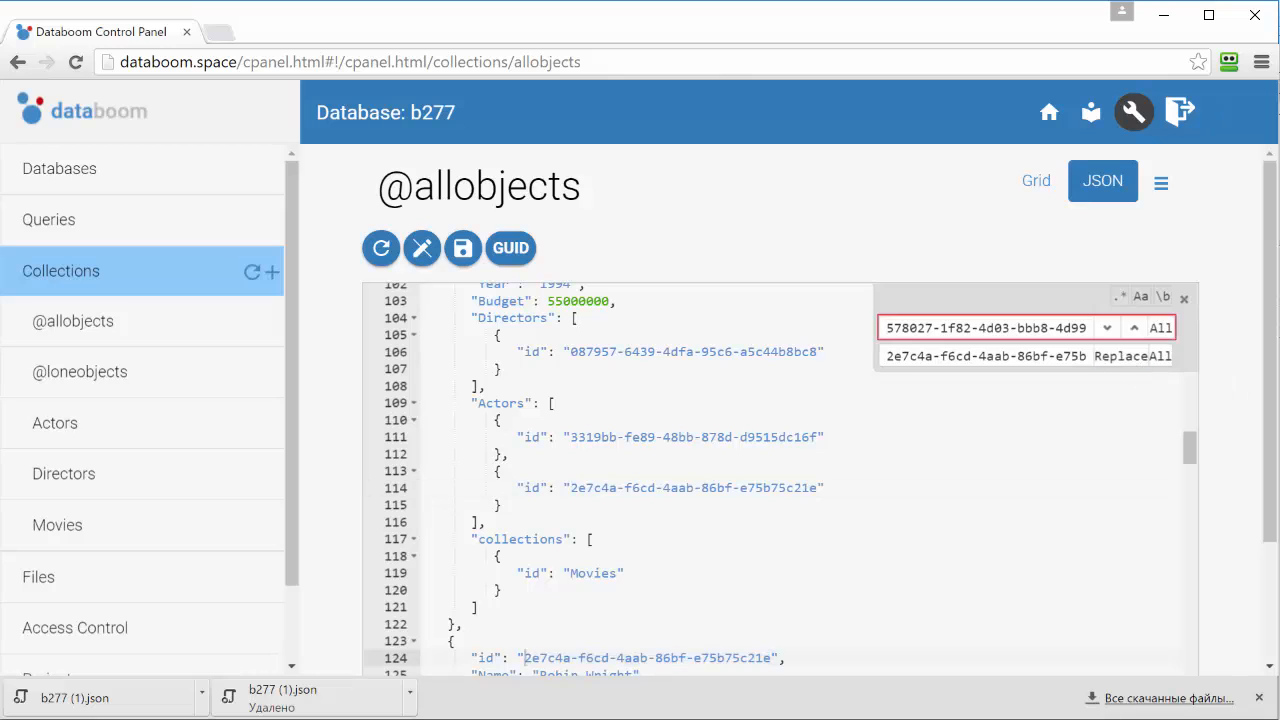
# Search the JSON from its beginning for "robin" and delete the Robin Wright record assigned to Directors.
pyautogui.click(1186, 301)
pyautogui.hotkey('ctrl', 'Home')
pyautogui.hotkey('ctrl', 'f')
pyautogui.write('robin')
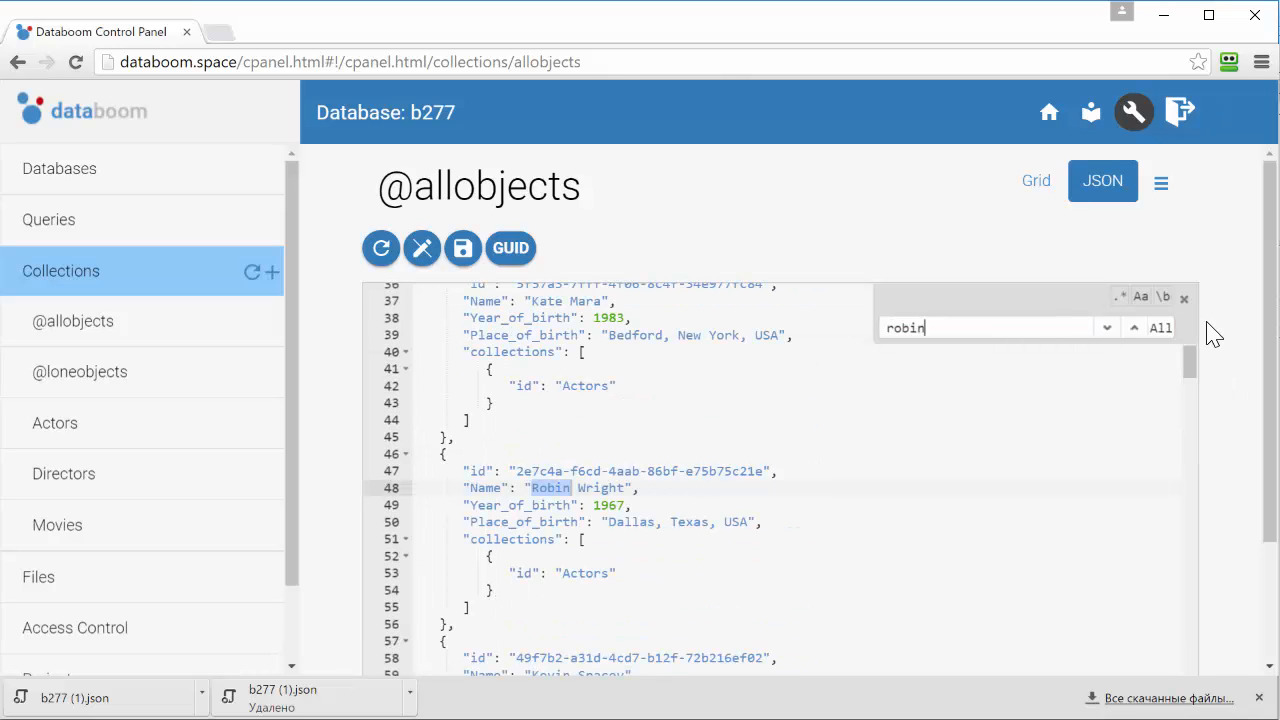
pyautogui.click(1107, 330)
pyautogui.click(1107, 330)
pyautogui.click(1107, 330)
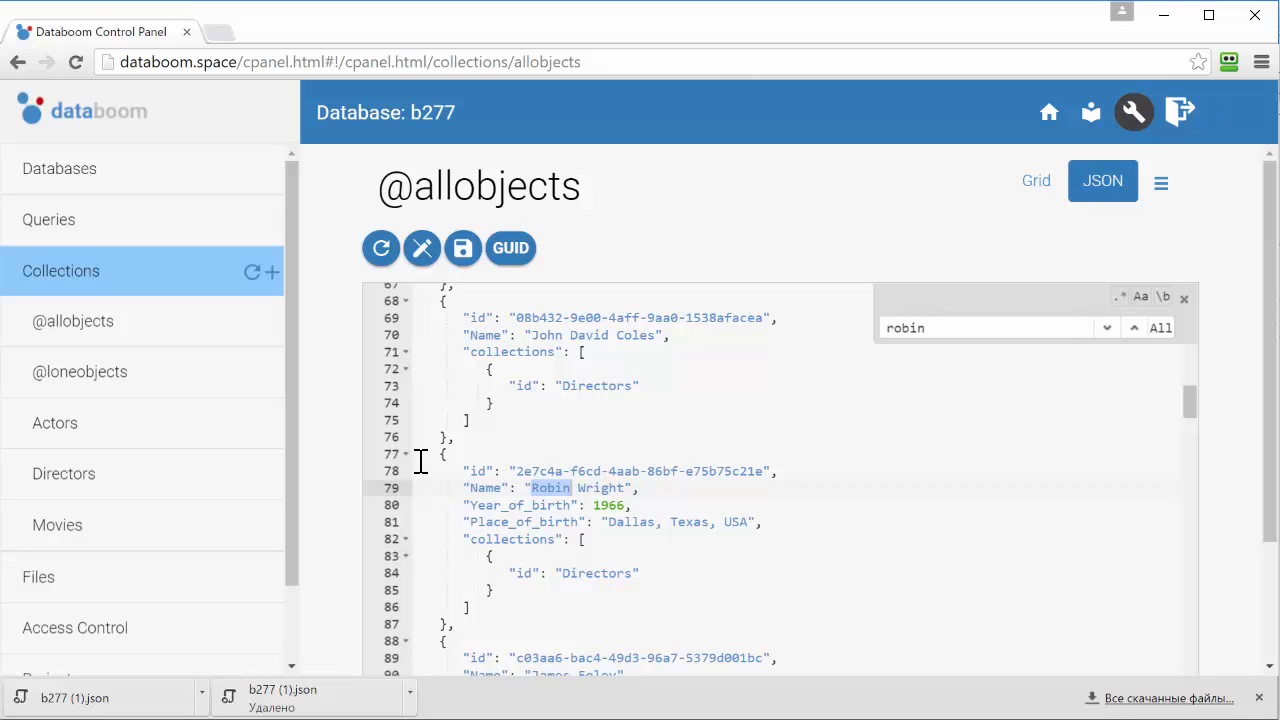
pyautogui.moveTo(412, 453); pyautogui.dragTo(409, 641)
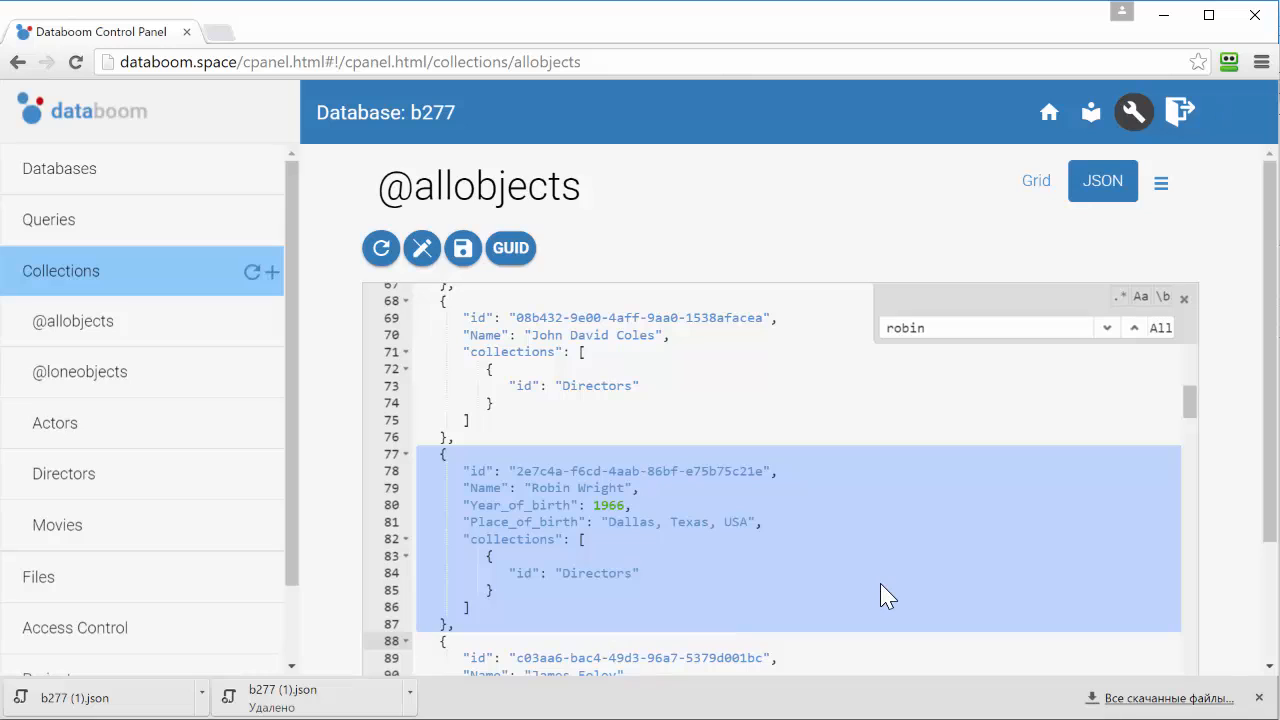
pyautogui.press('Delete')
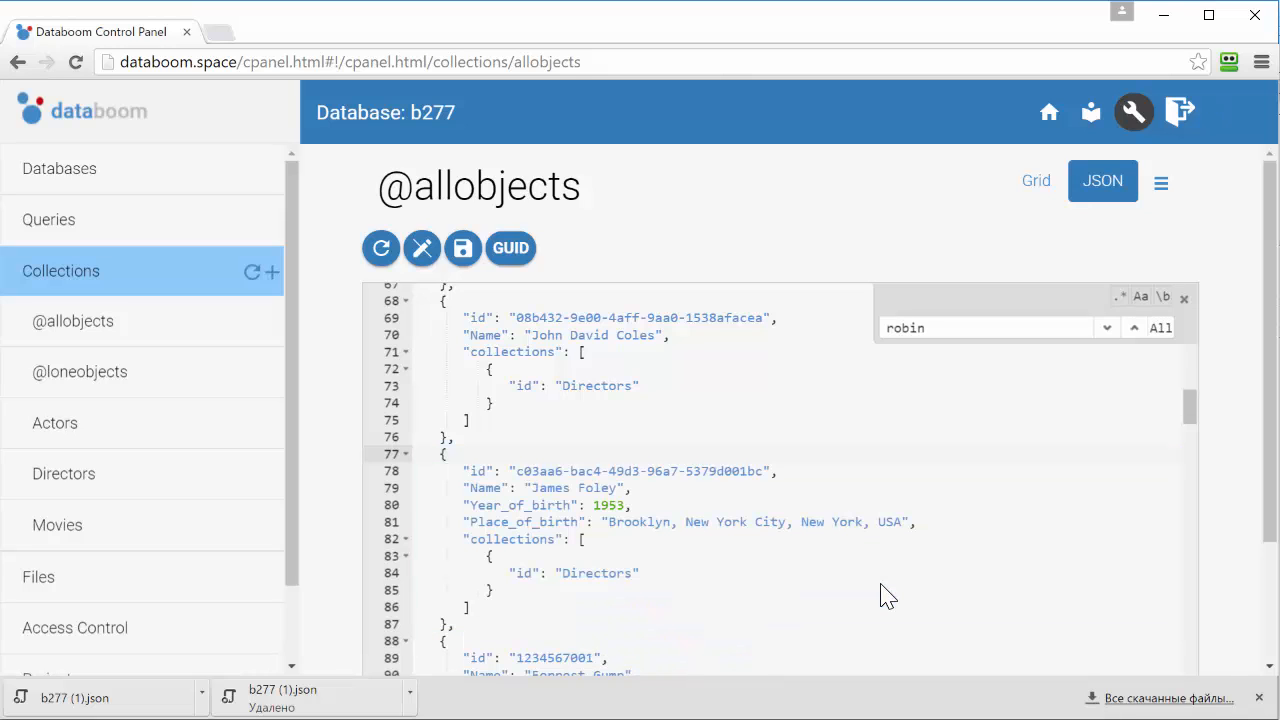
# Find and delete the Robin Wright record born 1966 that is assigned to Actors.
pyautogui.click(1106, 327)
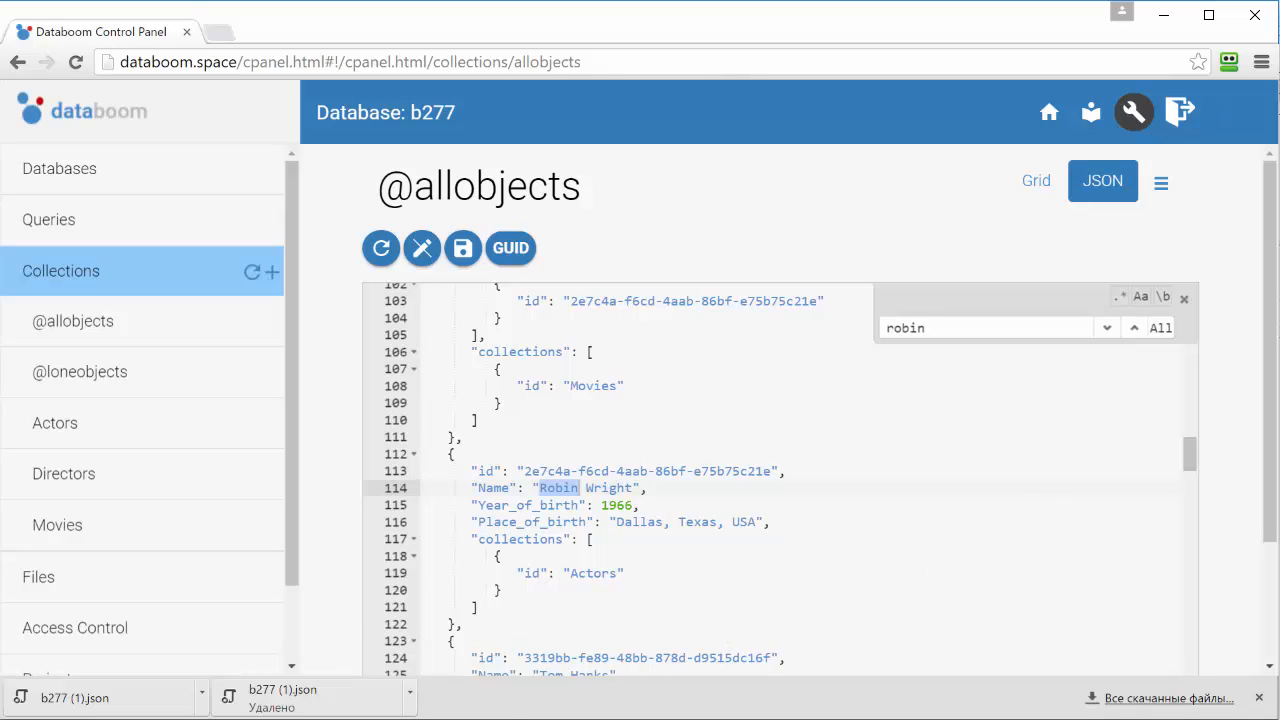
pyautogui.click(440, 640)
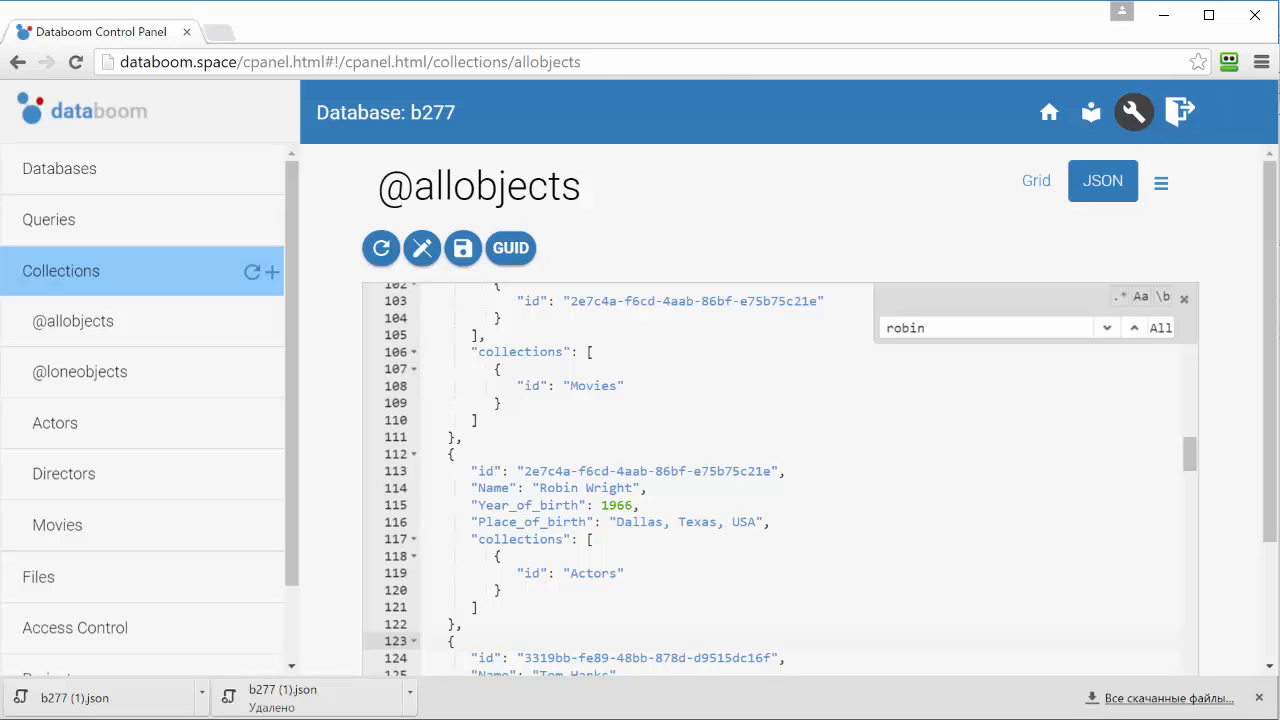
pyautogui.scroll(-3, 451, 263)
pyautogui.click(463, 218)
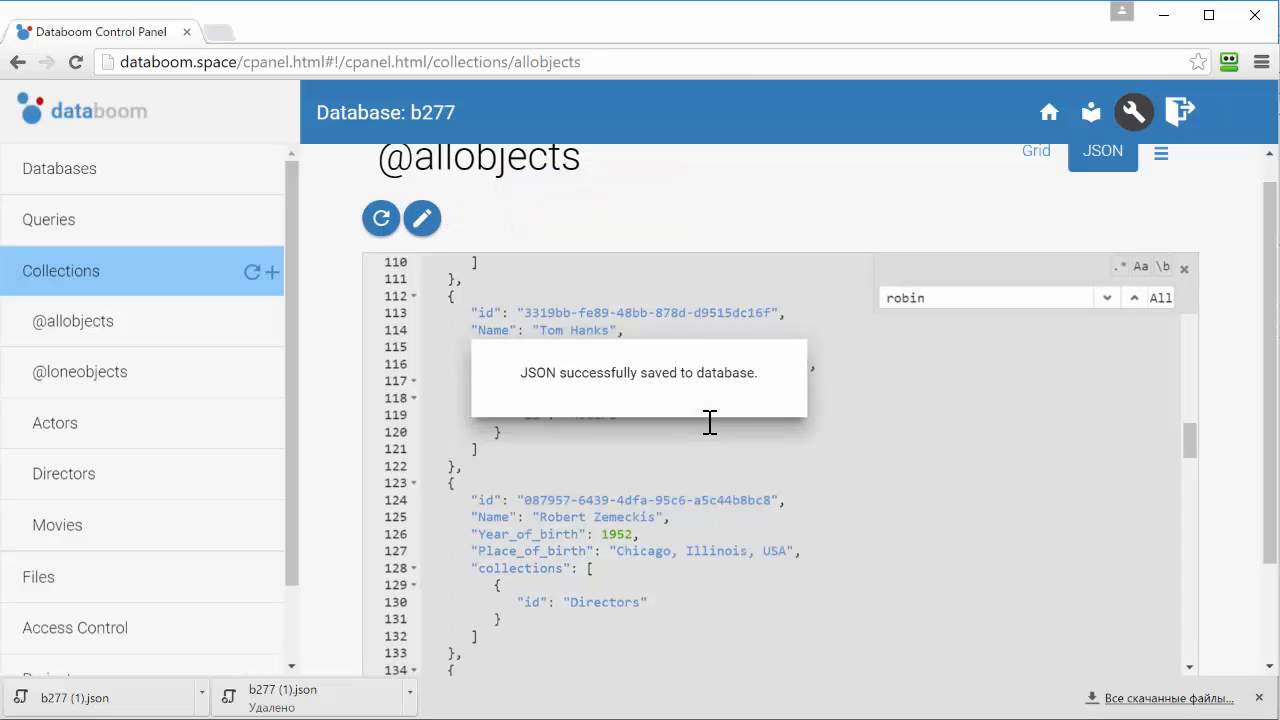
pyautogui.click(1040, 160)
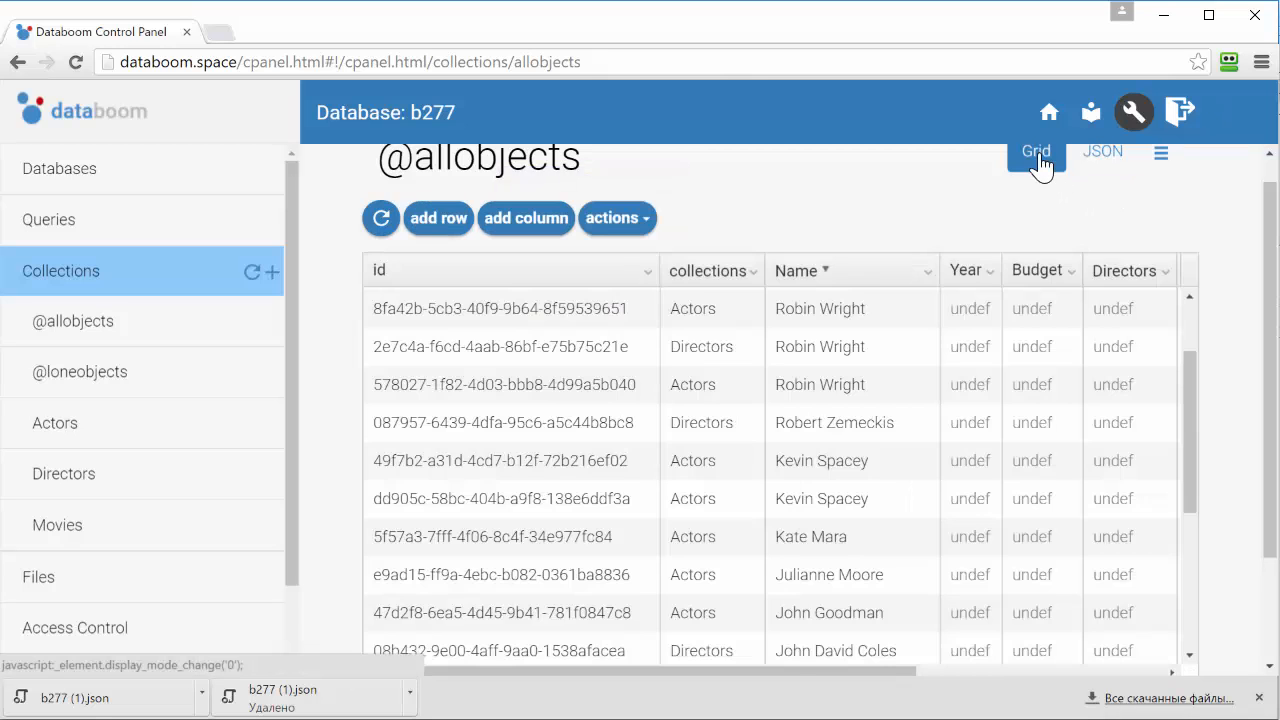
# Assign the Robin Wright object in Directors to the Actors collection as well and apply the change.
pyautogui.click(543, 272)
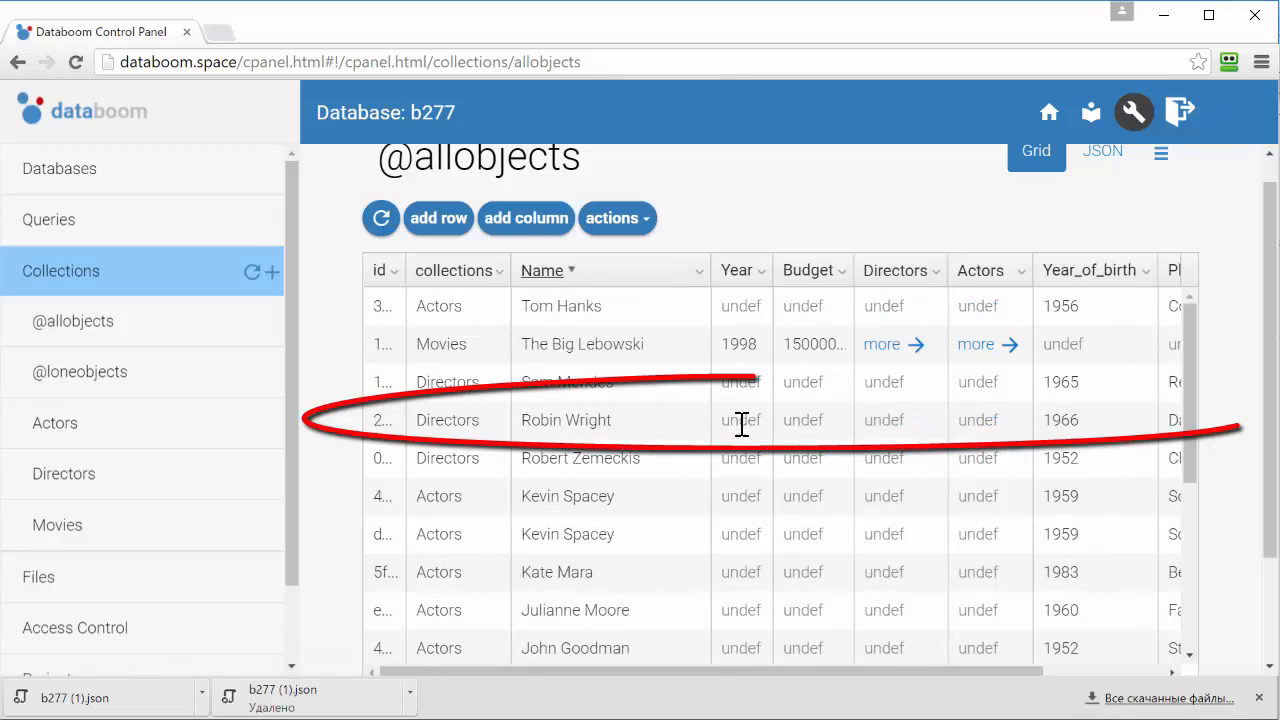
pyautogui.click(451, 429)
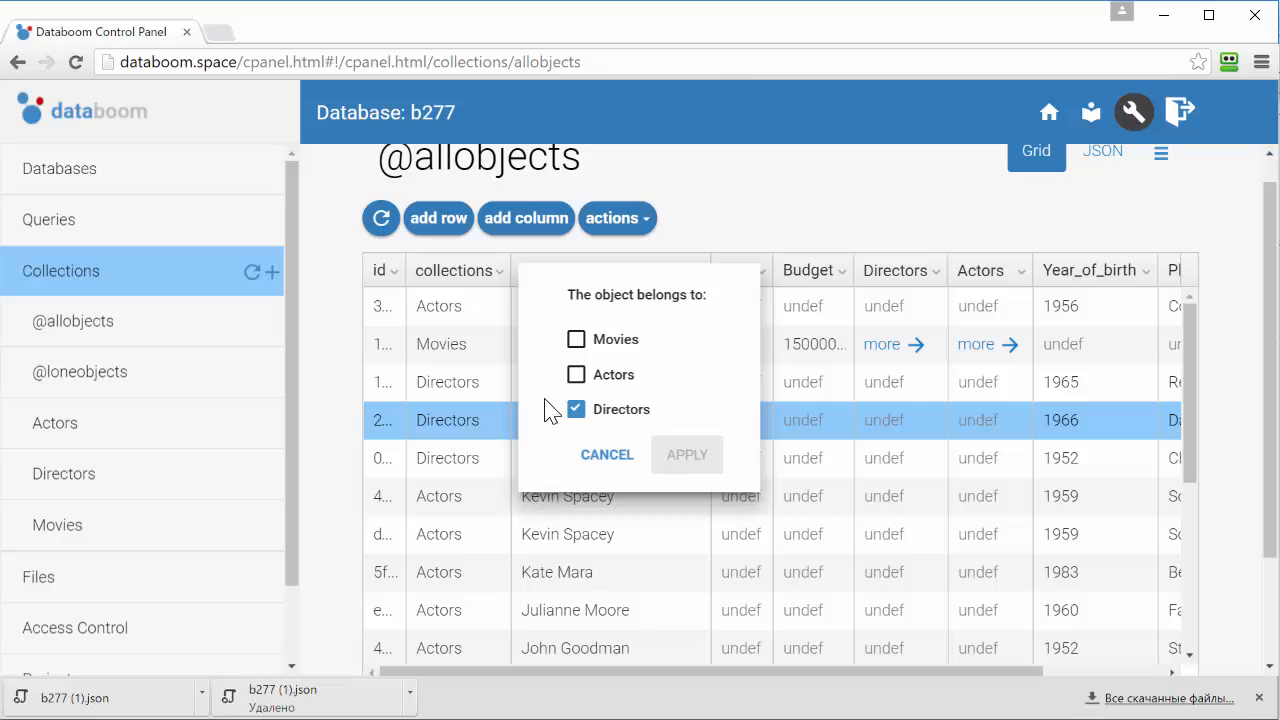
pyautogui.click(576, 375)
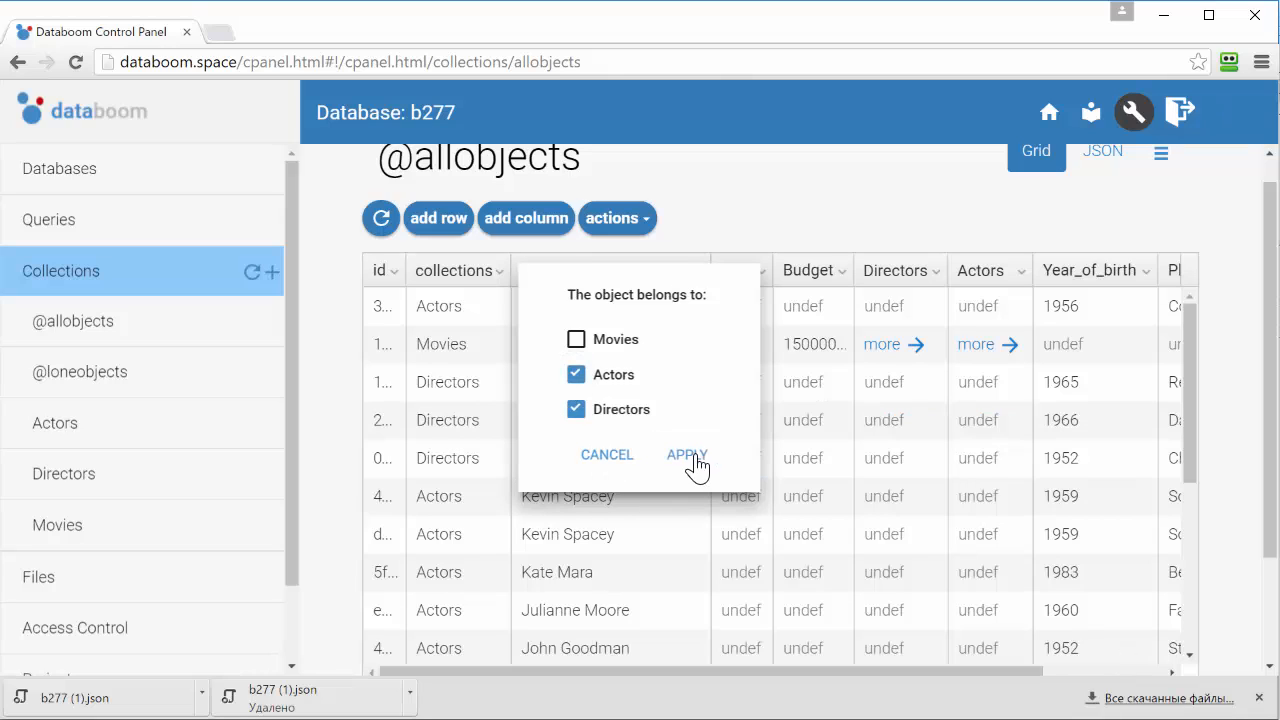
pyautogui.click(690, 458)
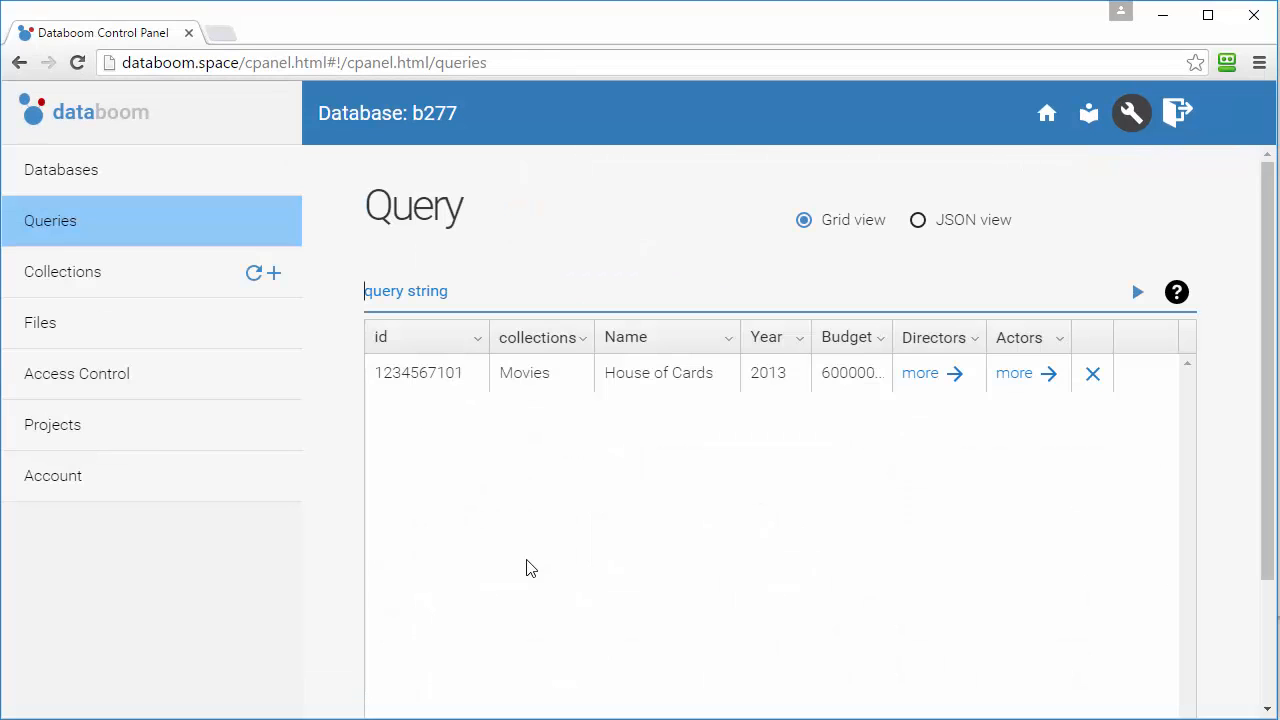
# Run a query for the Actors collection and sort the results by Name in descending order.
pyautogui.write('Actors')
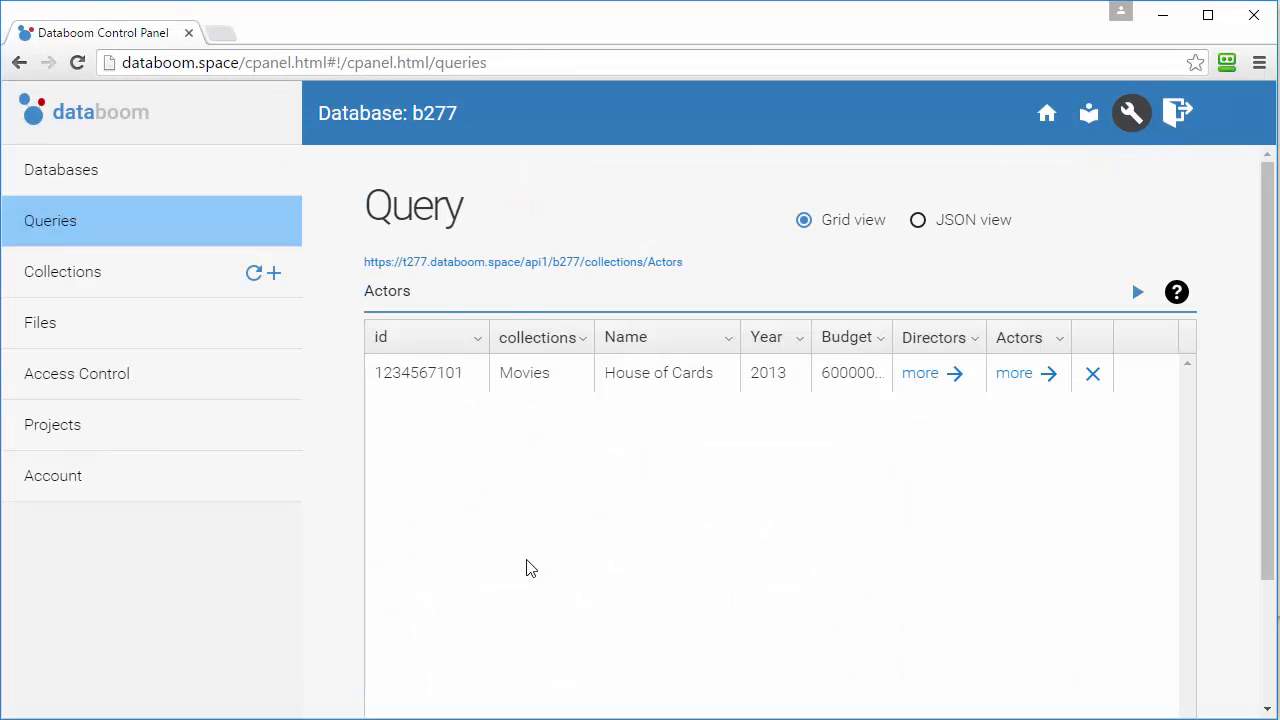
pyautogui.press('Return')
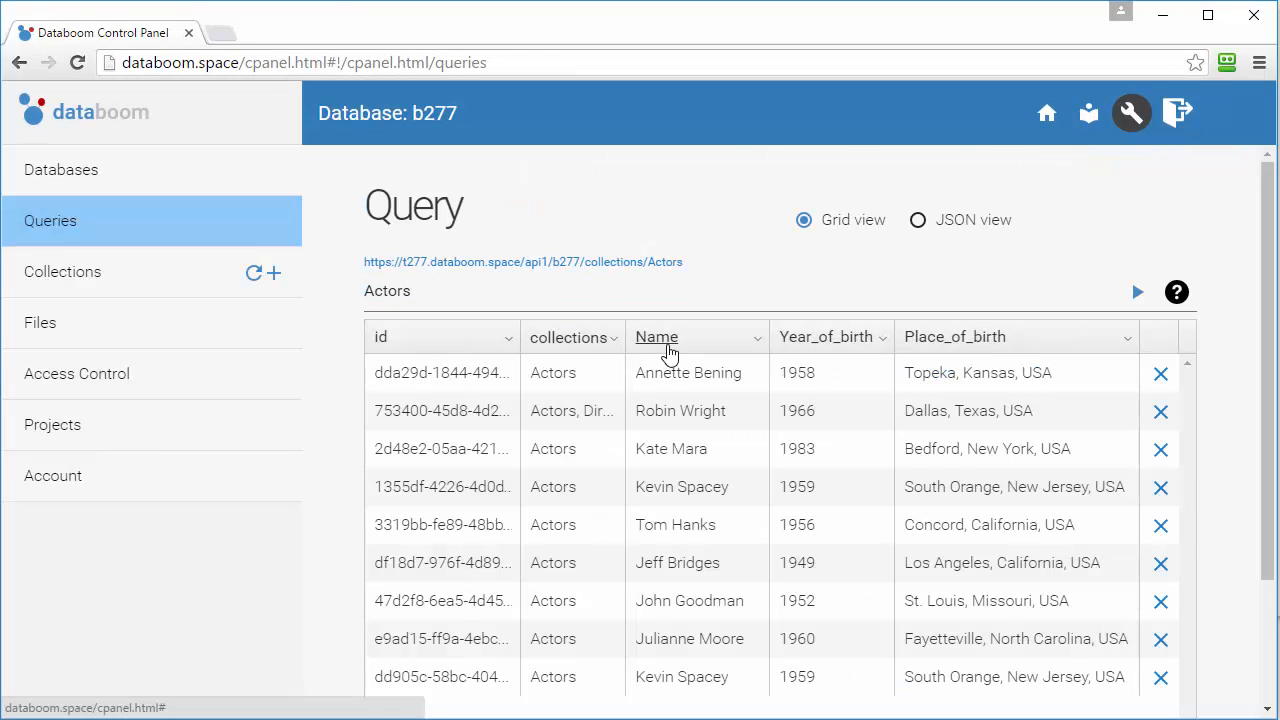
pyautogui.click(660, 345)
pyautogui.click(660, 345)
# Copy Robin Wright's id from the results and run the query Actors(753400-45d8-4d26-85d7-574b57c003).
pyautogui.doubleClick(482, 411)
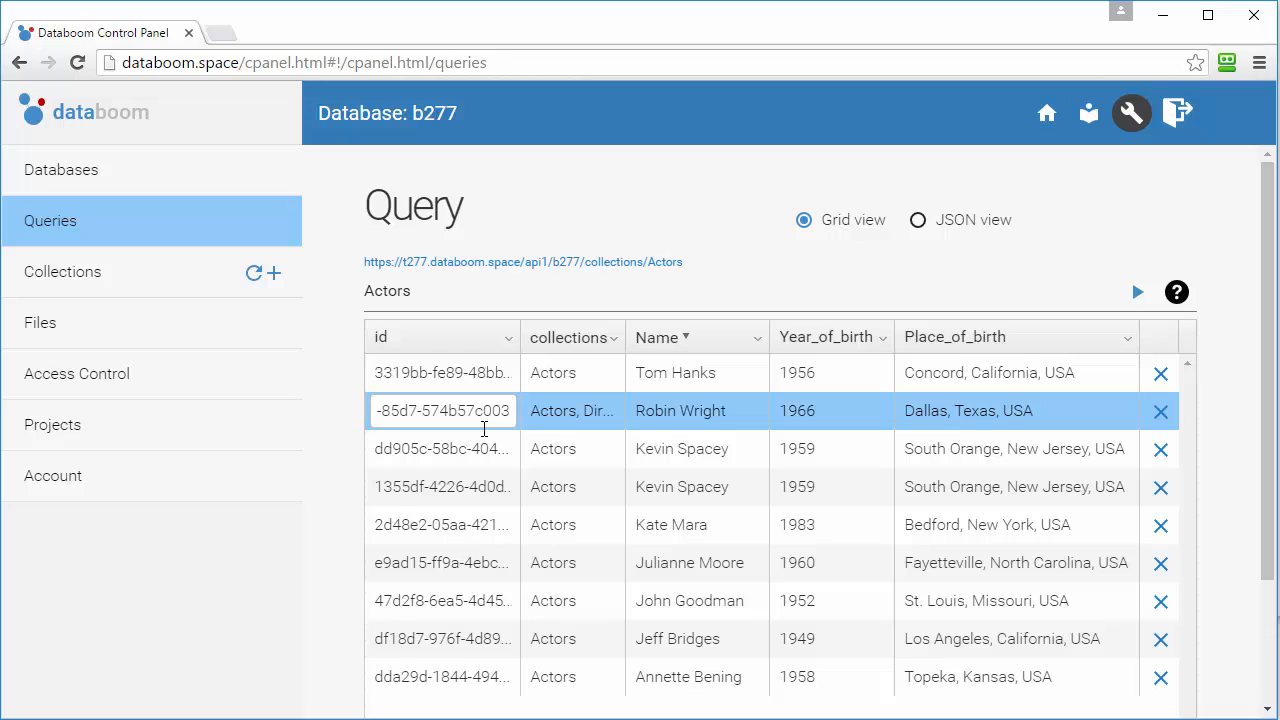
pyautogui.hotkey('ctrl', 'a')
pyautogui.hotkey('ctrl', 'c')
pyautogui.click(471, 294)
pyautogui.write('(')
pyautogui.hotkey('ctrl', 'v')
pyautogui.write(')')
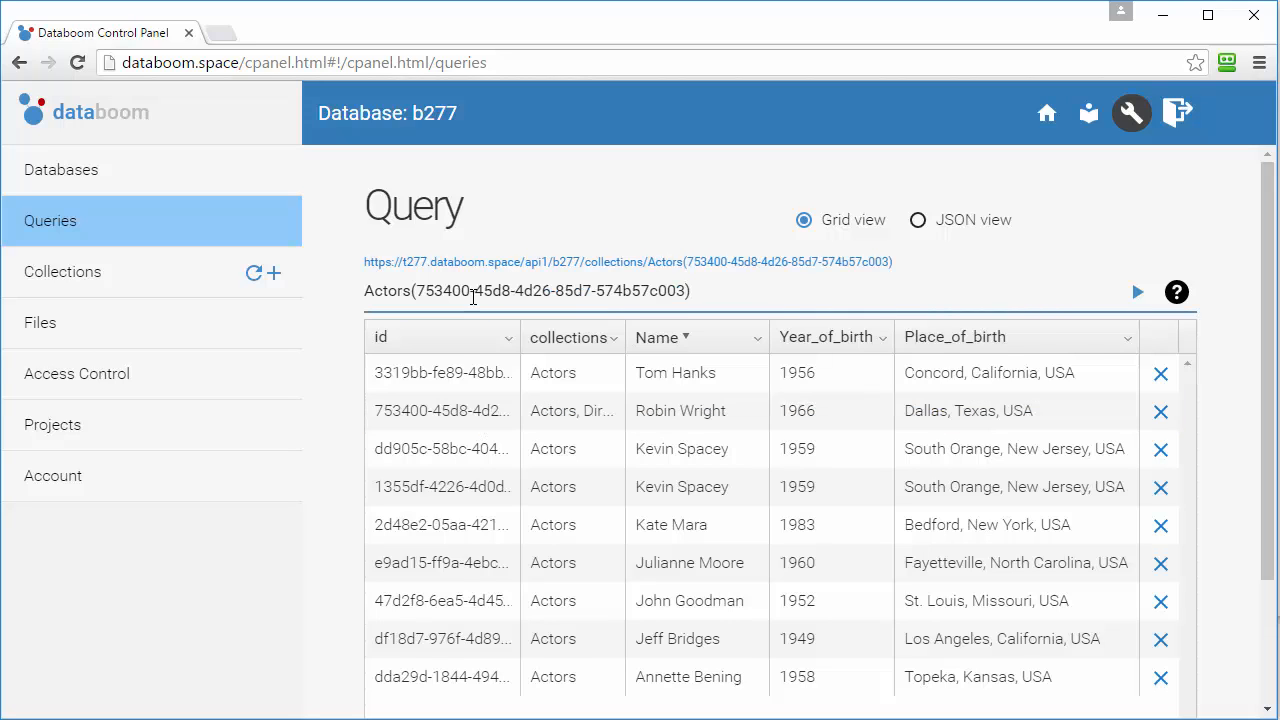
pyautogui.press('Return')
# Extend the Robin Wright query with /_backlink(Actors) and run it to find the movies she acted in.
pyautogui.write('/_bac')
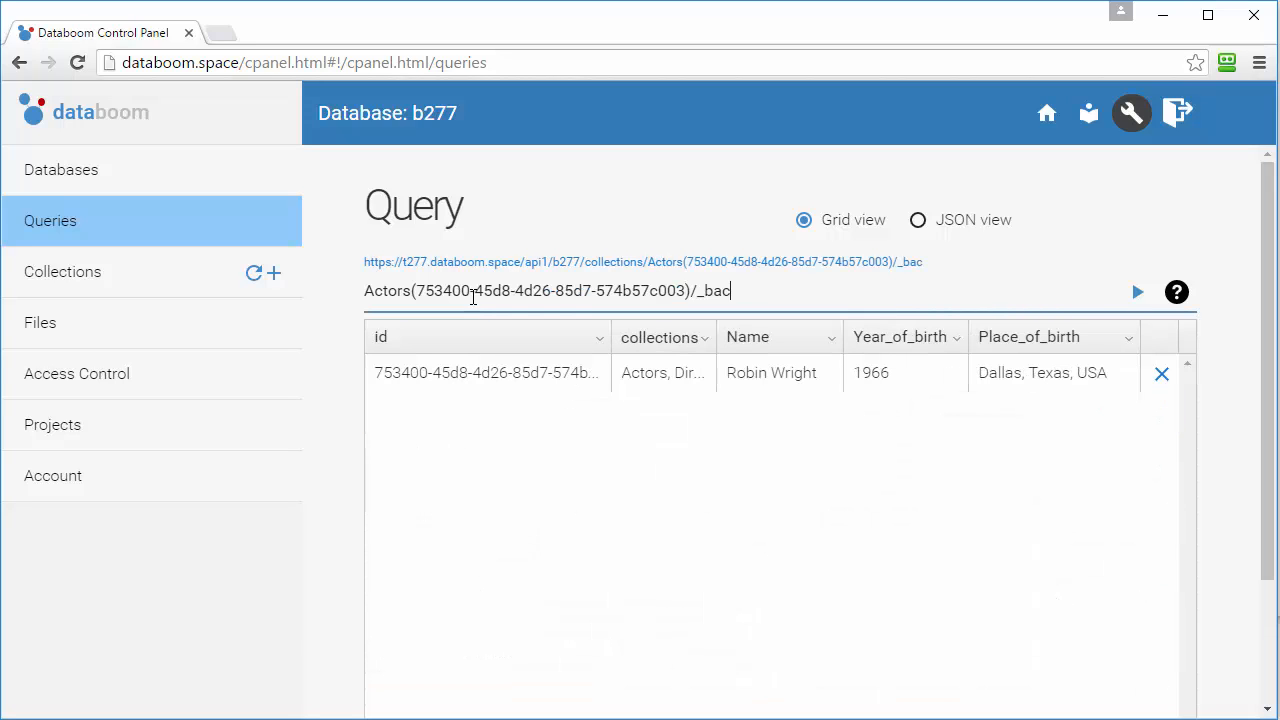
pyautogui.write('klink(Actors')
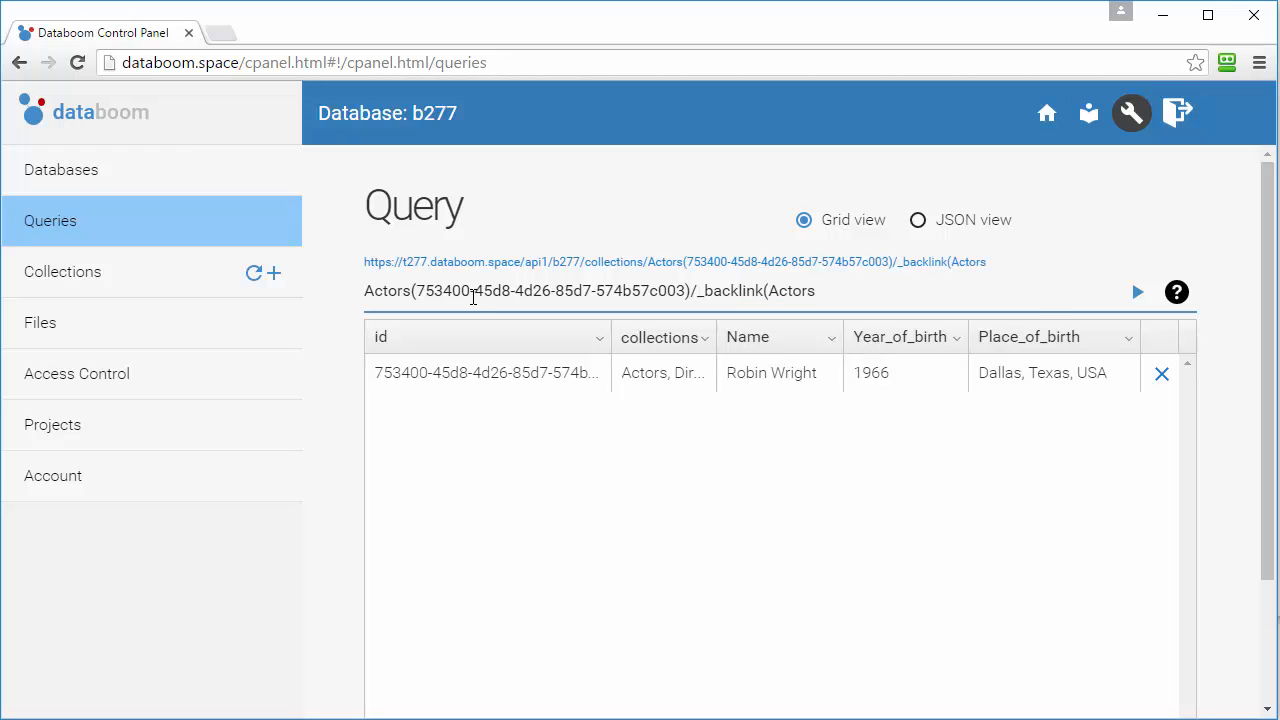
pyautogui.write(')')
pyautogui.press('Return')
# Change the backlink argument to Directors and run the query to find the movies Robin Wright directed.
pyautogui.press('Left')
pyautogui.hotkey('ctrl', 'shift', 'Left')
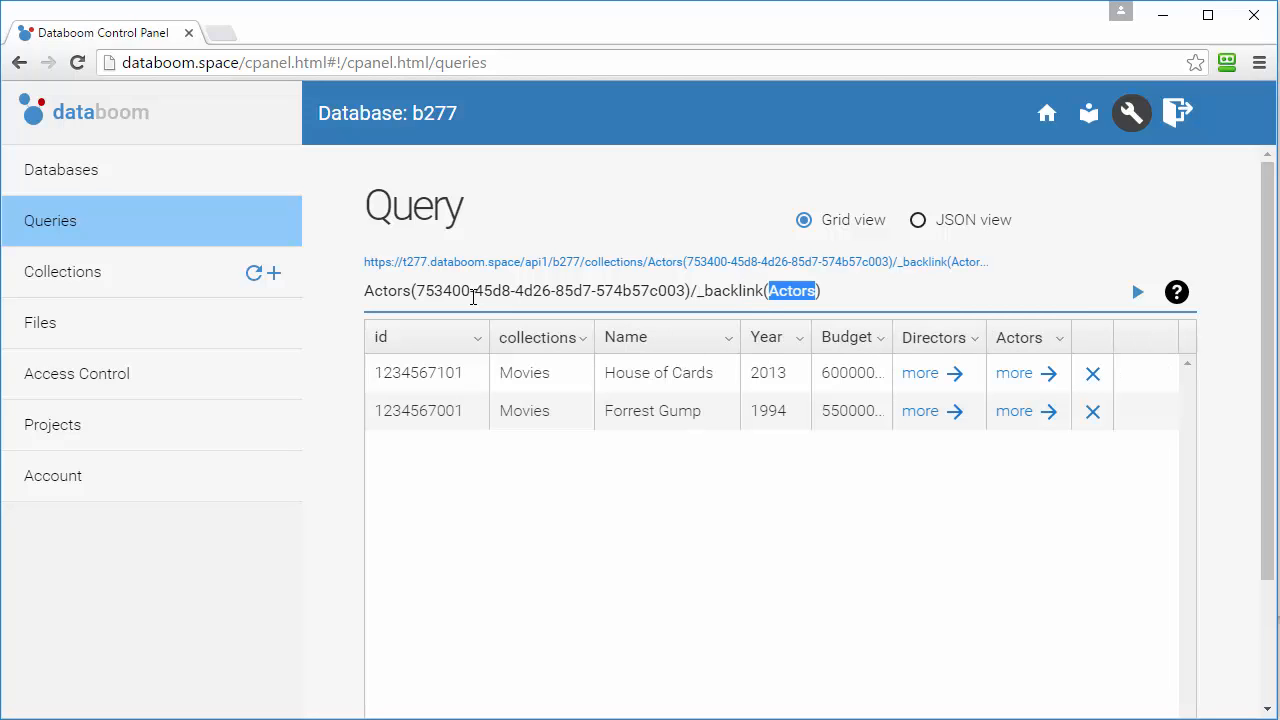
pyautogui.write('Directors')
pyautogui.press('Return')
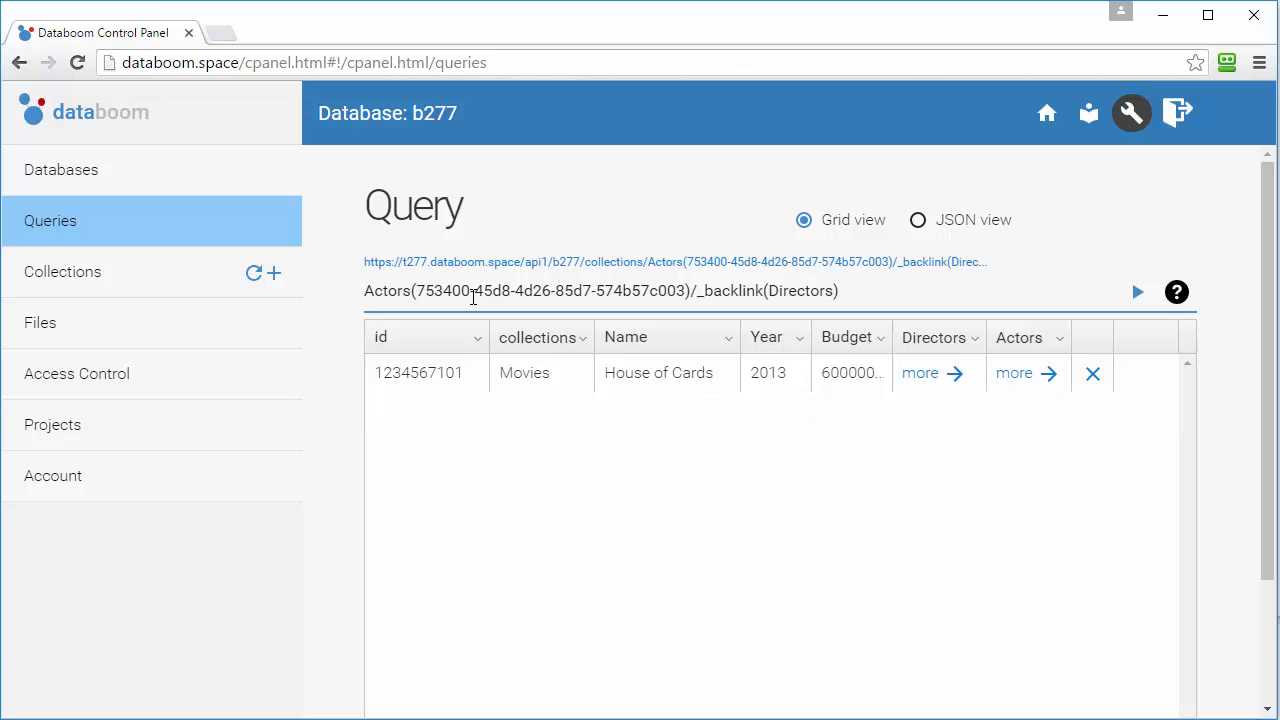
# View the records of the Actors, Directors and Movies collections one after another.
pyautogui.click(55, 275)
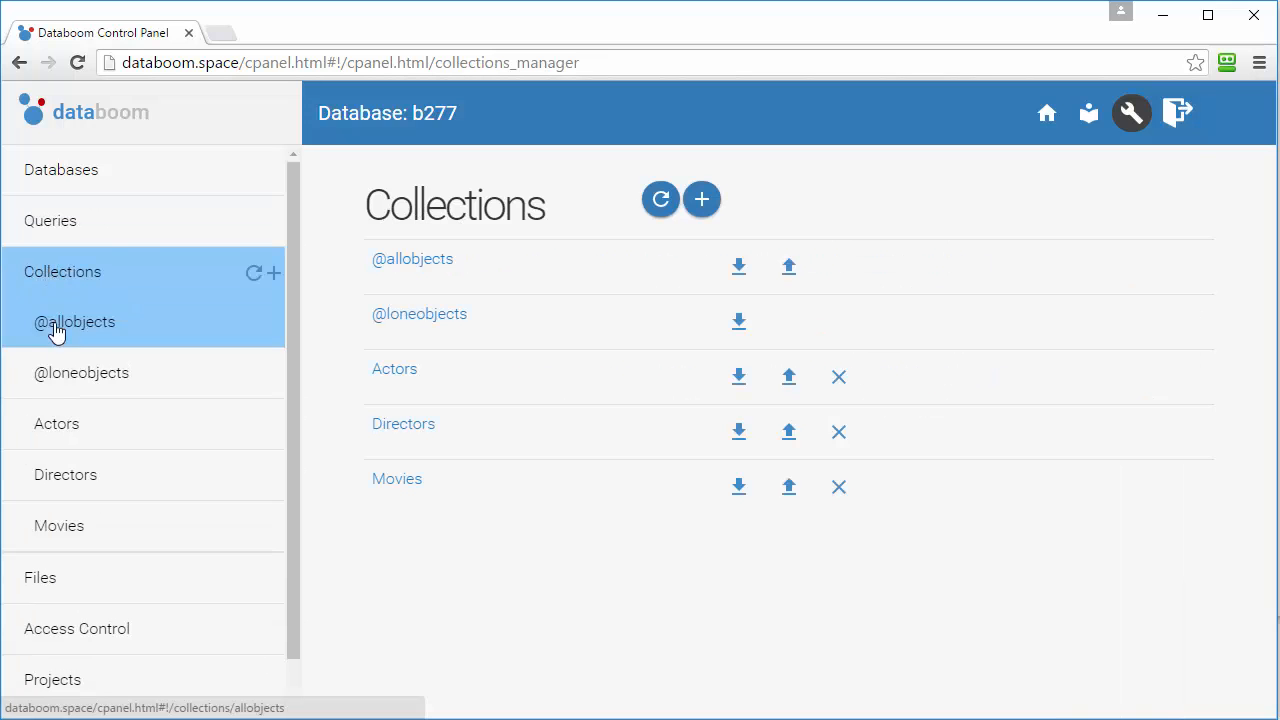
pyautogui.click(67, 428)
pyautogui.click(60, 477)
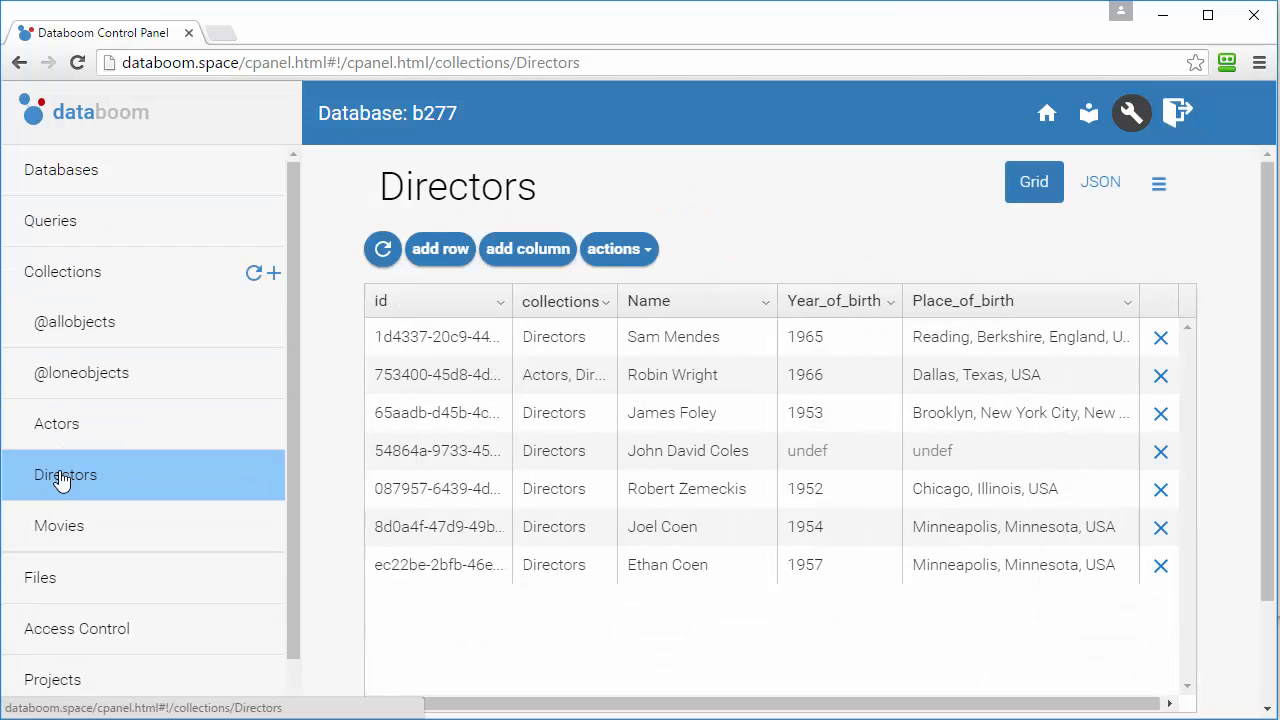
pyautogui.click(62, 537)
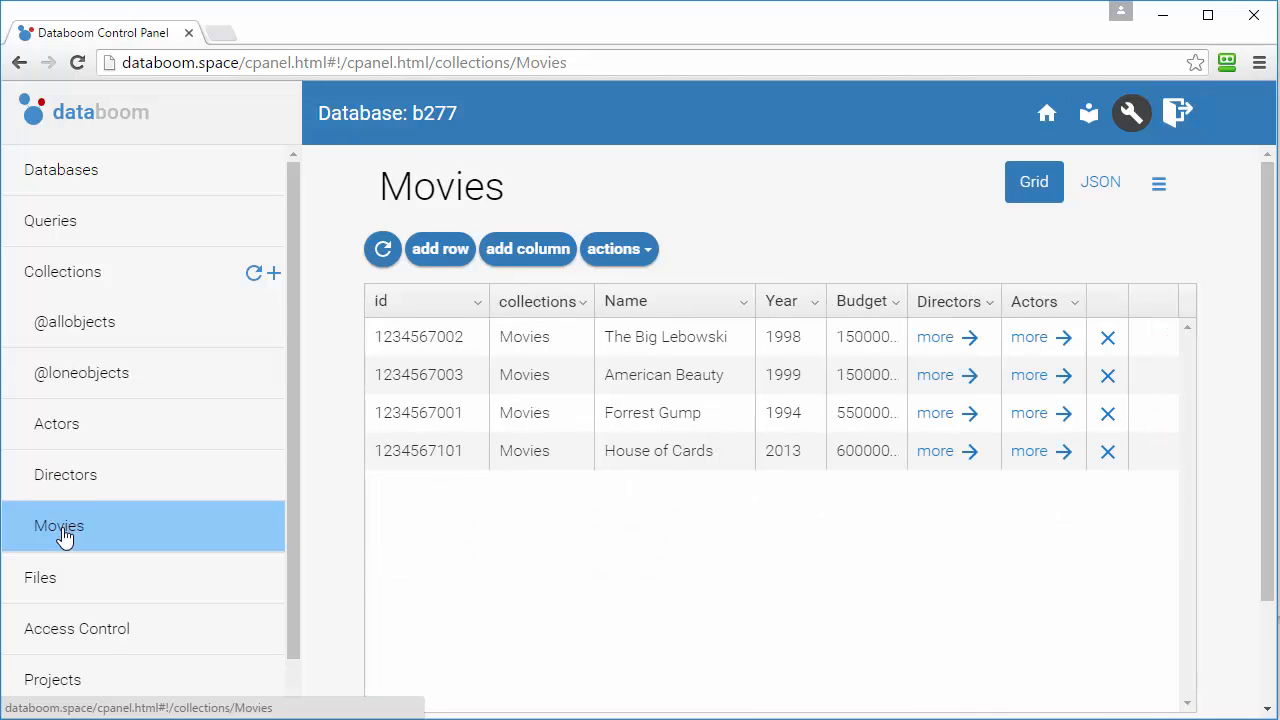
# Inspect the linked directors and the linked actors of House of Cards, returning to the Movies collection after each.
pyautogui.click(940, 453)
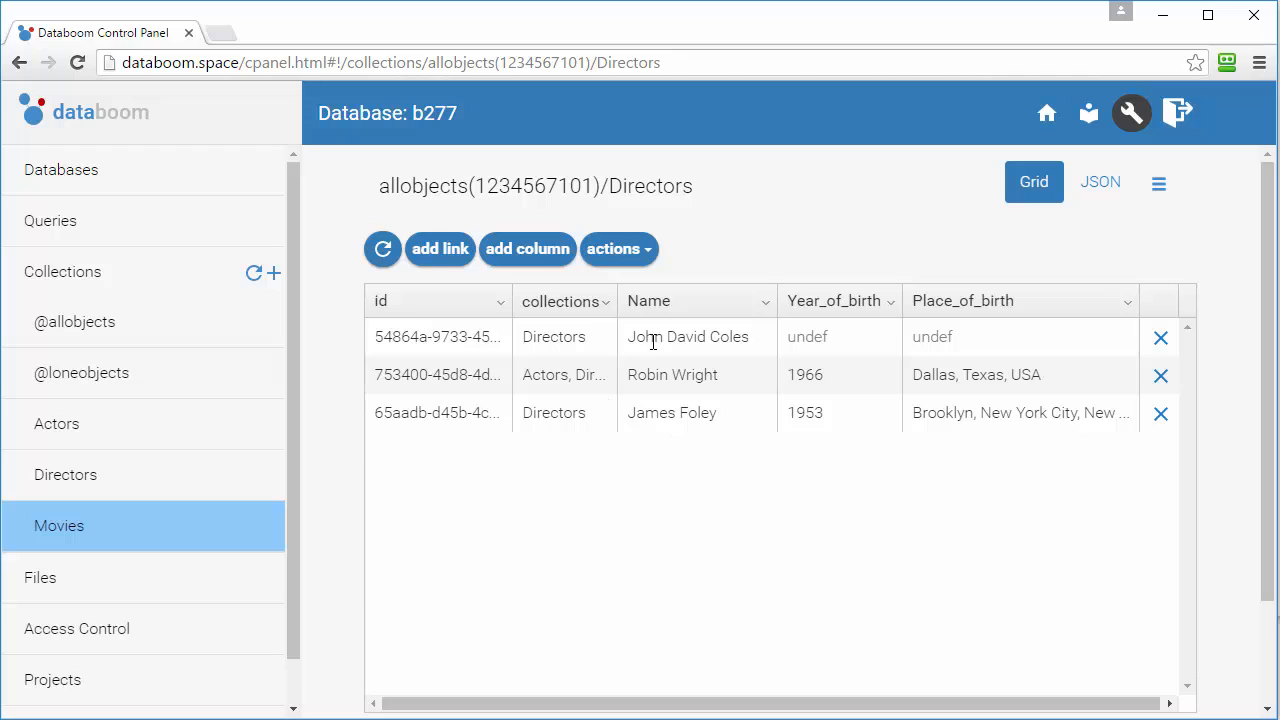
pyautogui.click(70, 540)
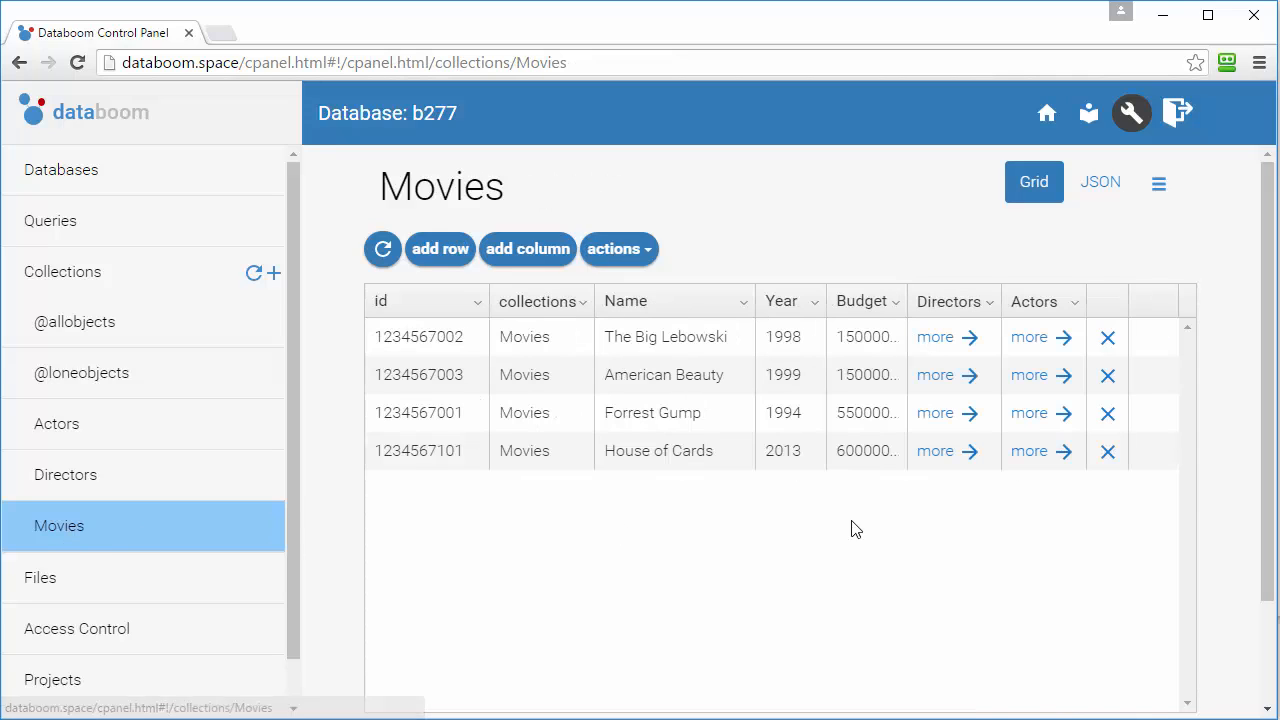
pyautogui.click(1042, 452)
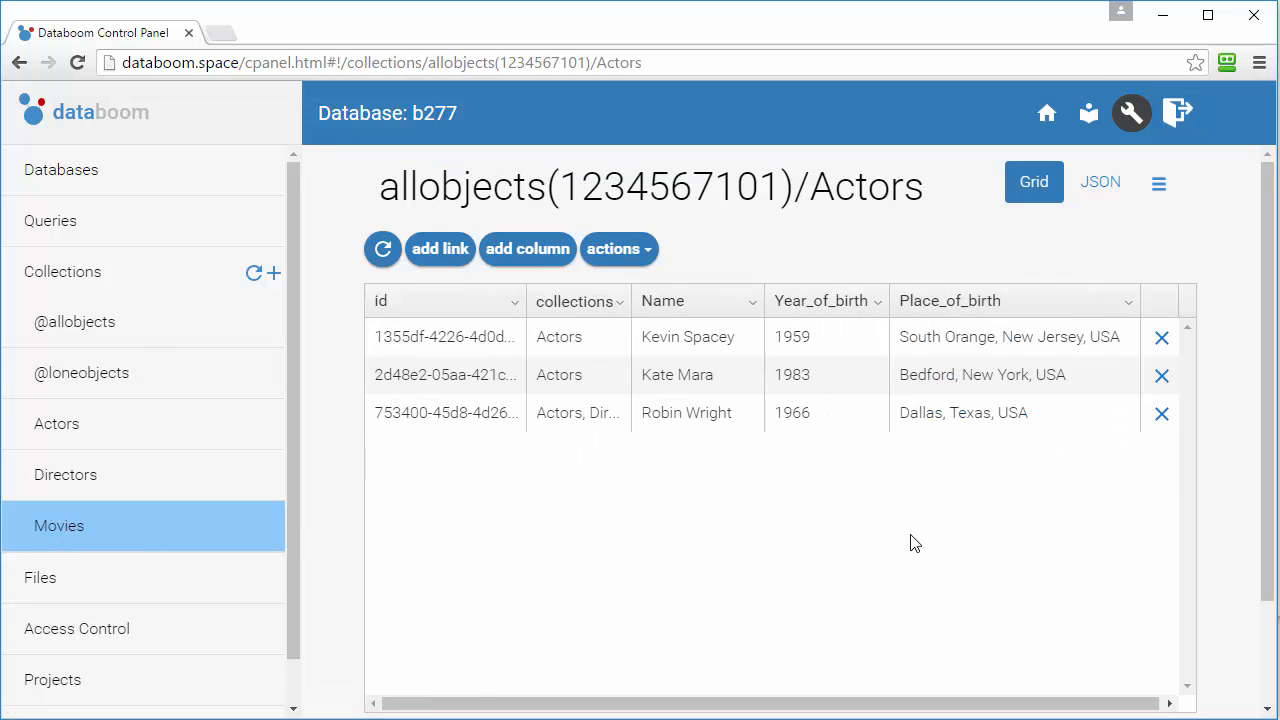
pyautogui.click(71, 537)
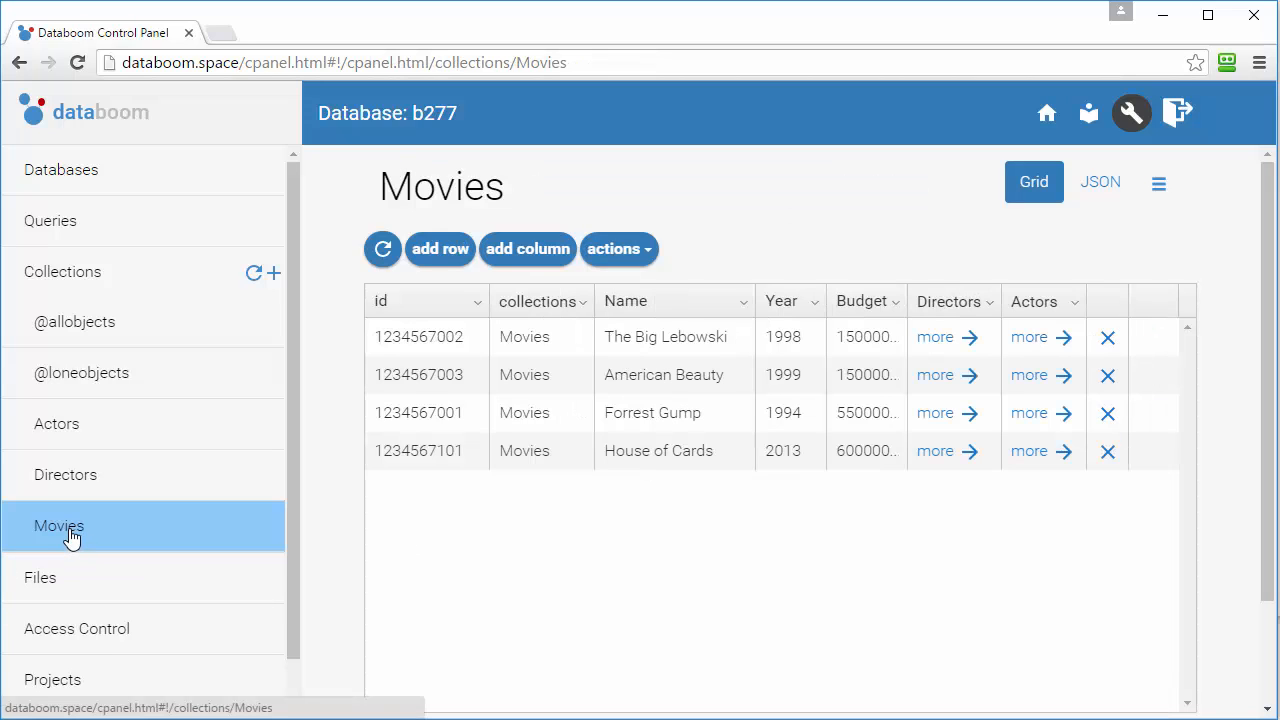